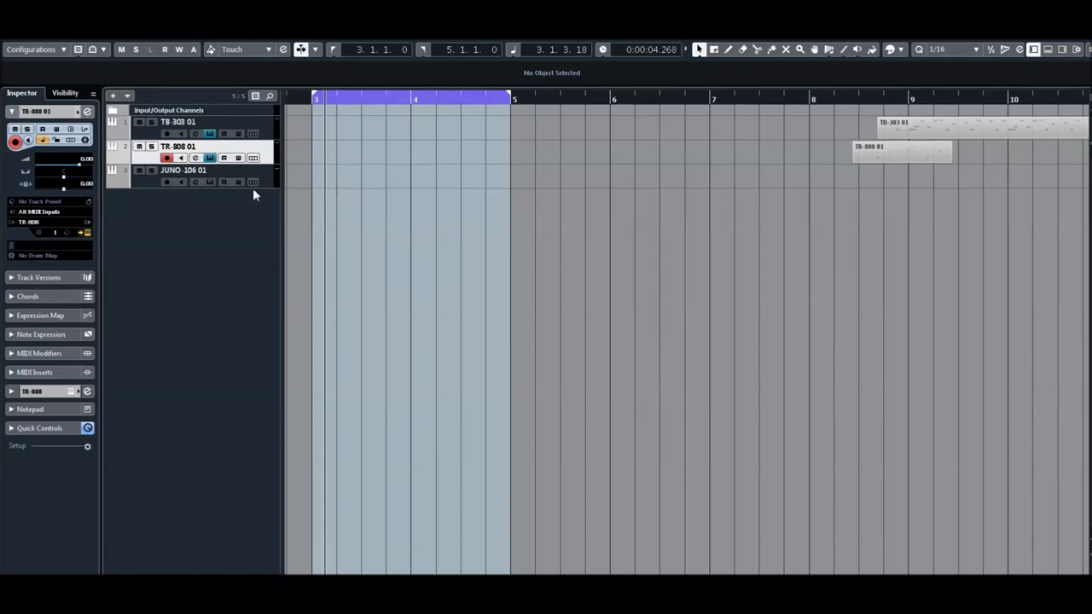
Step: Open the TR-808 instrument and rework the closed hi-hat pattern, adding step 8 and clearing steps 6 and 9
left_click(87, 233)
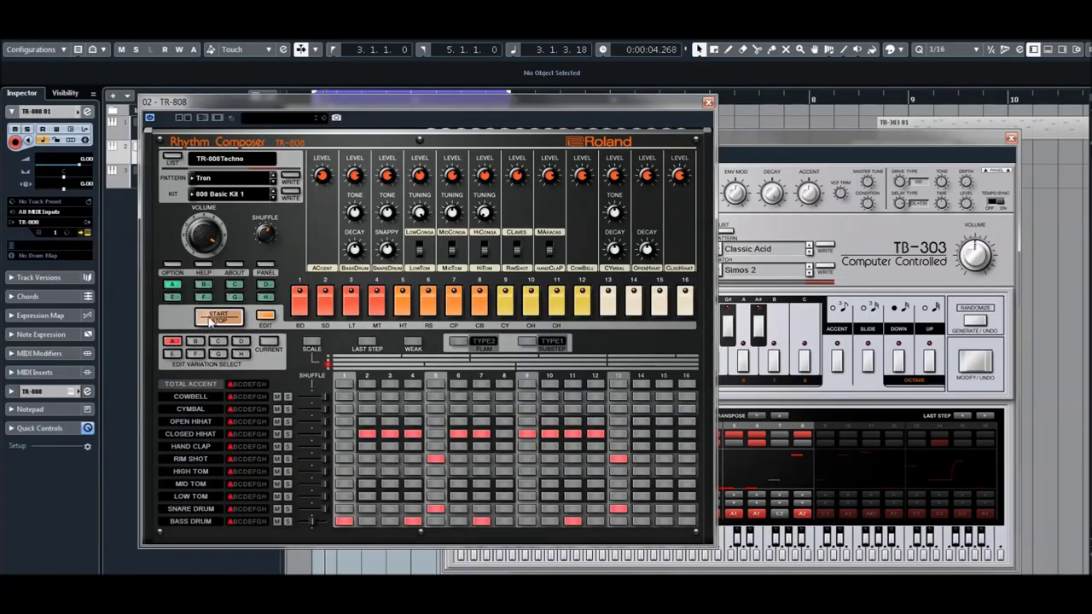
left_click(370, 435)
left_click(365, 437)
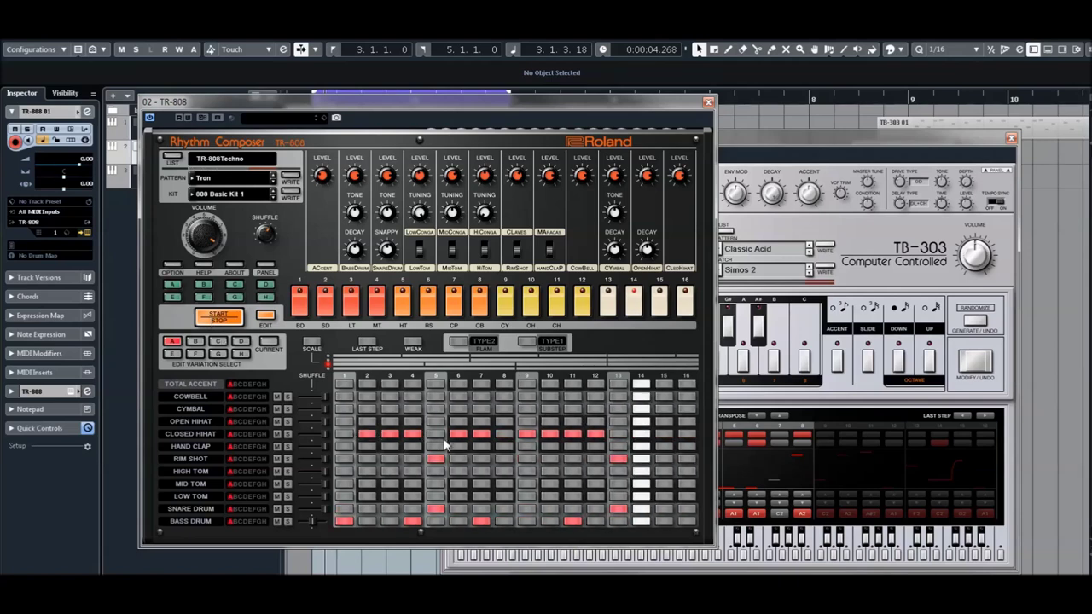
left_click(505, 436)
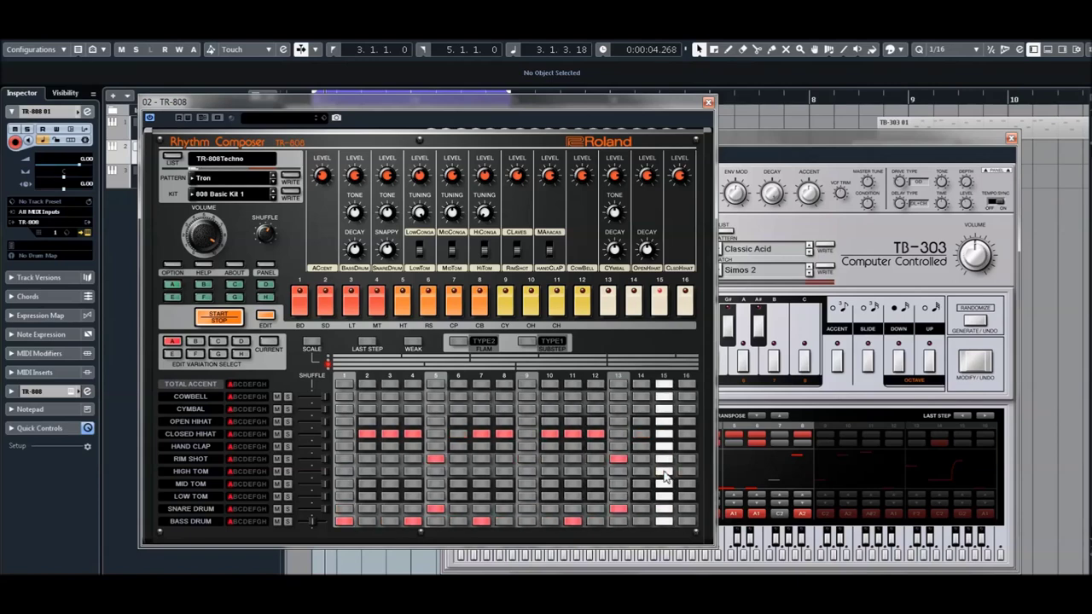
Step: Add a high tom hit on step 15 and a low tom hit on step 2
left_click(482, 473)
left_click(483, 484)
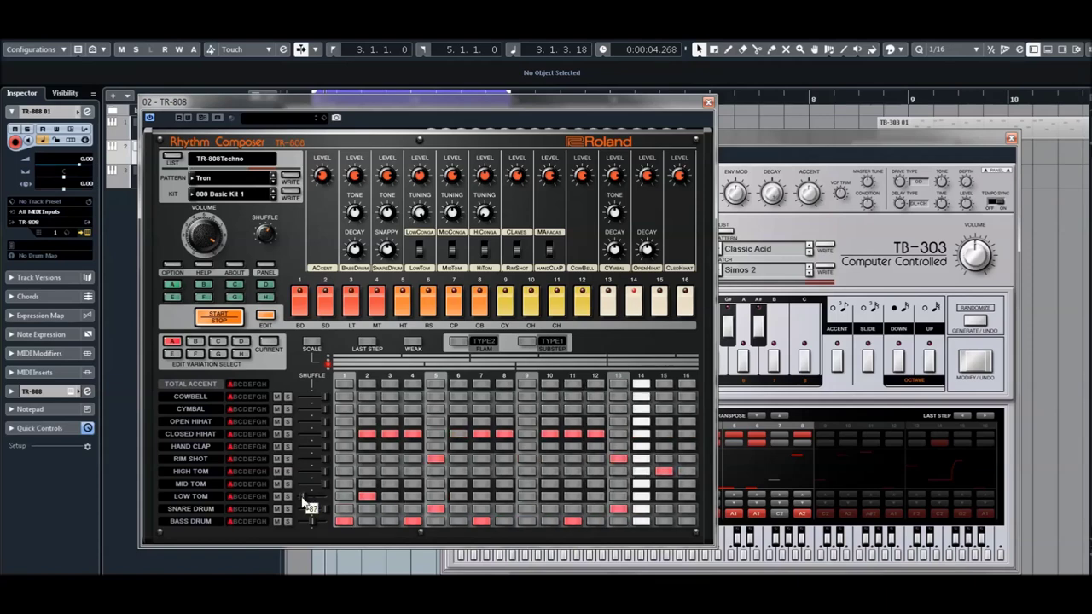
Step: Shape the low tom by adjusting its shuffle timing, level and tuning
left_click_drag(303, 503, 323, 495)
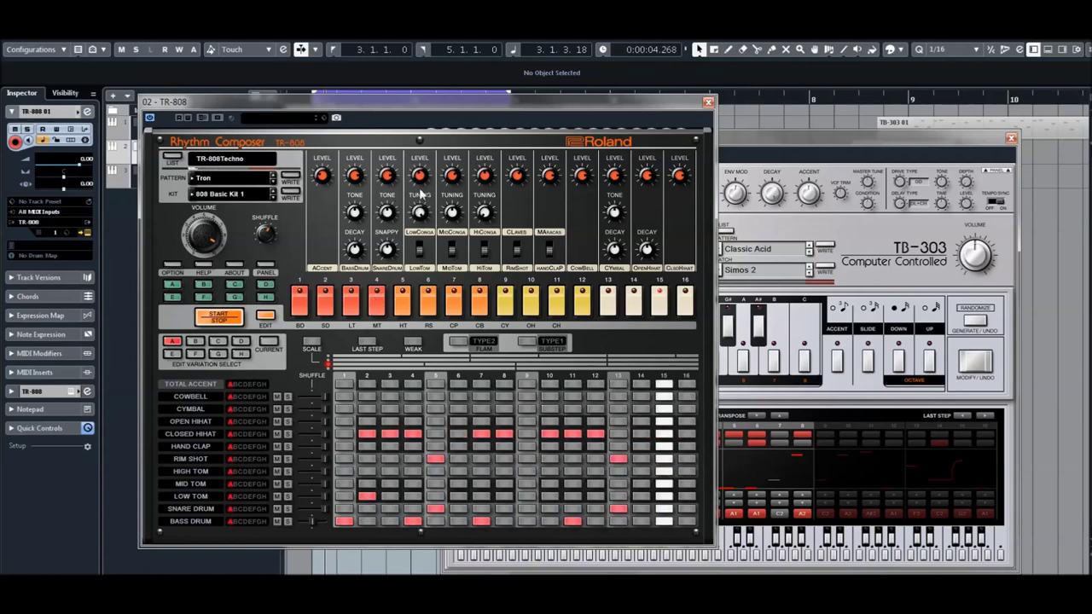
left_click_drag(418, 174, 428, 288)
left_click_drag(420, 218, 421, 200)
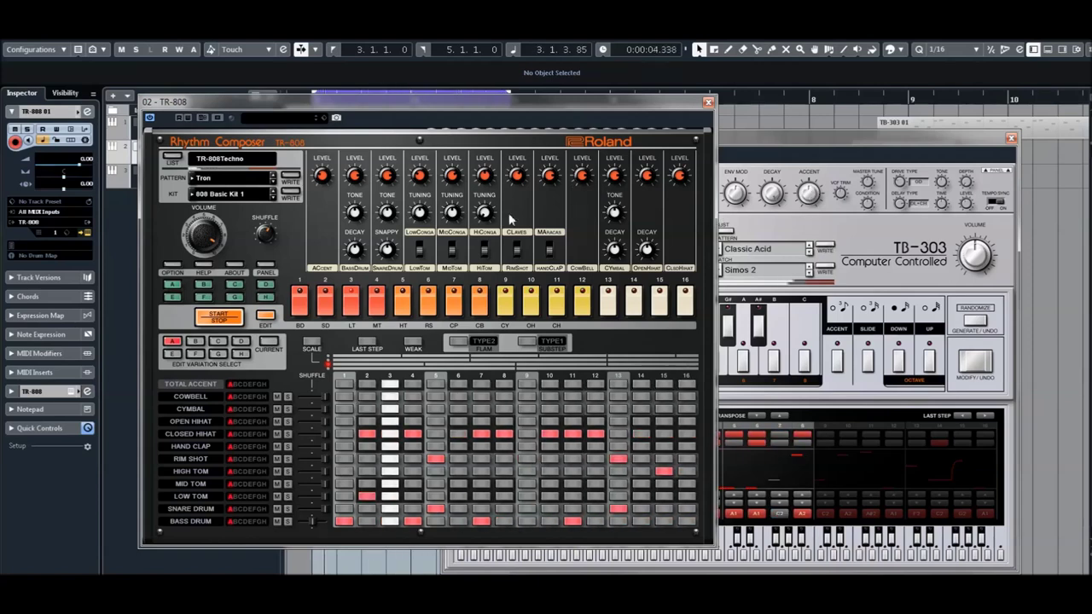
mouse_move(455, 209)
mouse_move(422, 220)
Step: Bring the TB-303 forward, set its volume to 169, and return to the TR-808
left_click(795, 139)
mouse_move(980, 246)
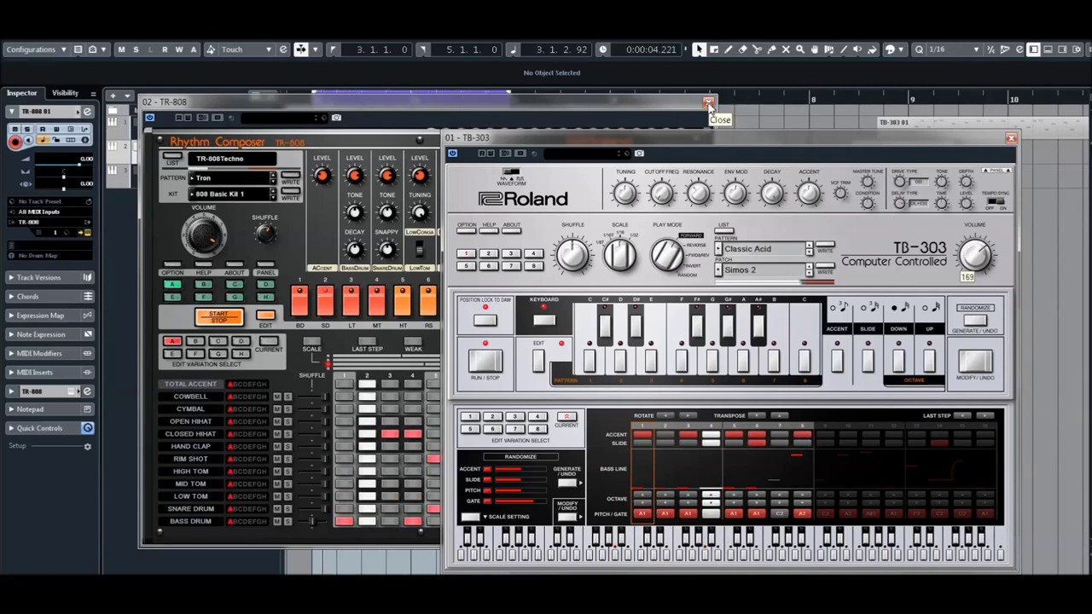
left_click(547, 108)
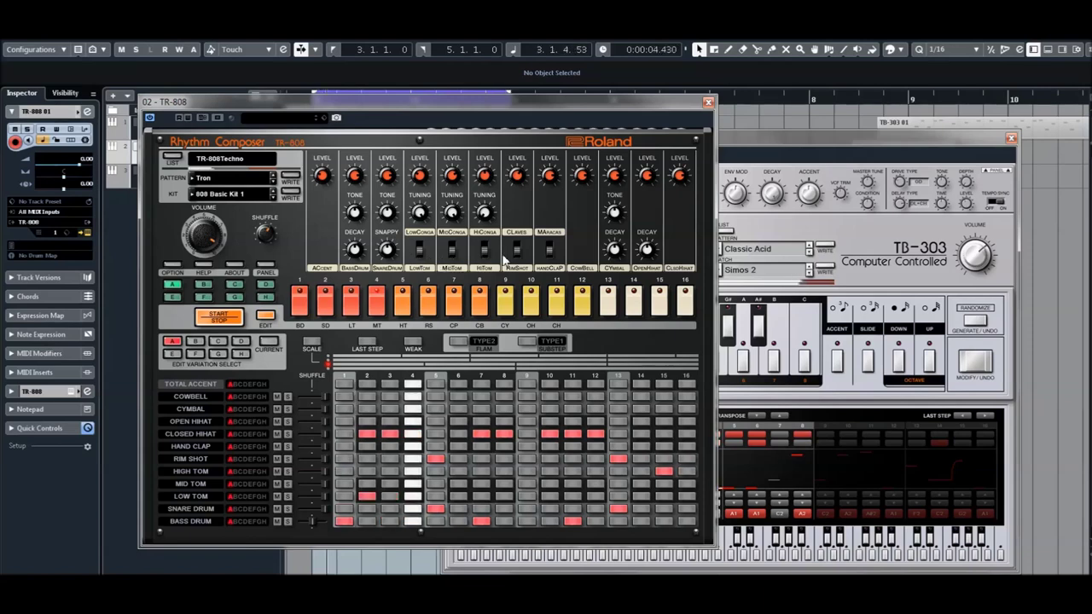
Step: Set the TR-808's high tom tuning to -128, closed hi-hat level to 170 and overall shuffle to +35
left_click_drag(485, 213, 489, 239)
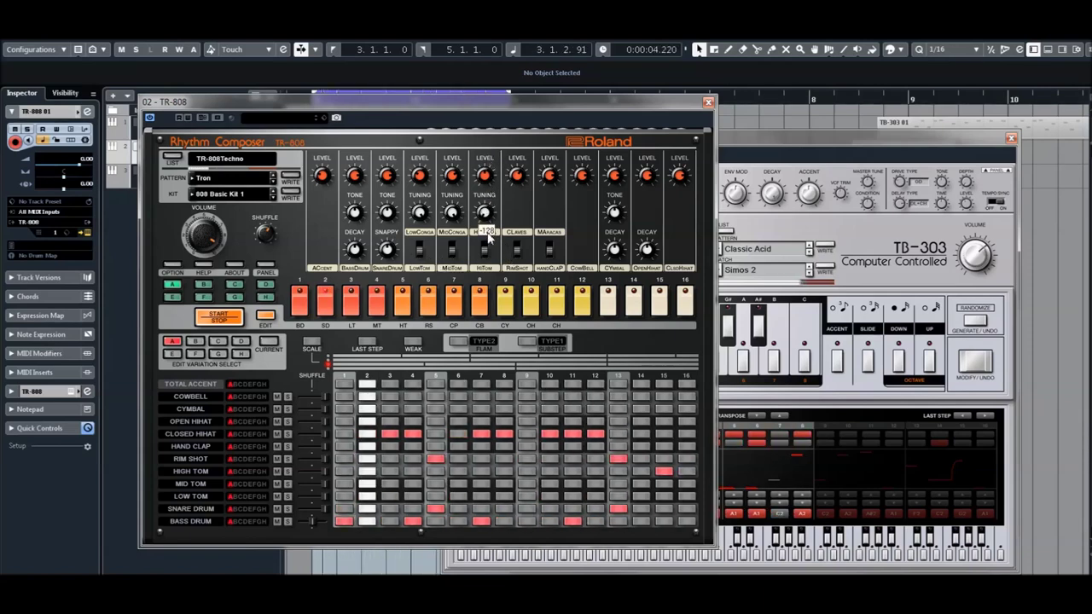
left_click_drag(680, 180, 683, 187)
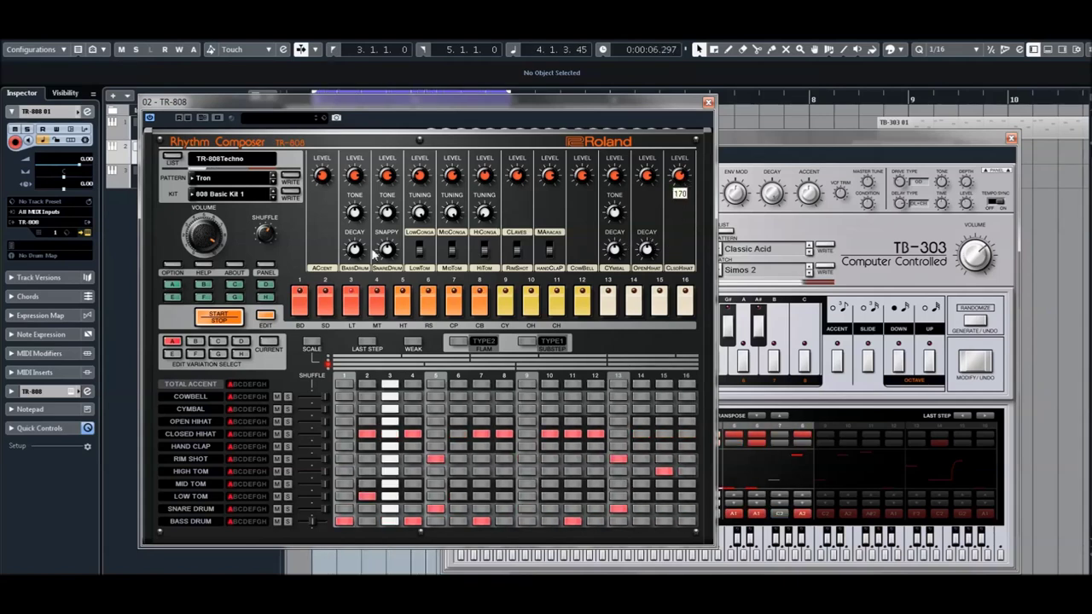
left_click_drag(266, 237, 267, 233)
scroll(267, 238, "down", 1)
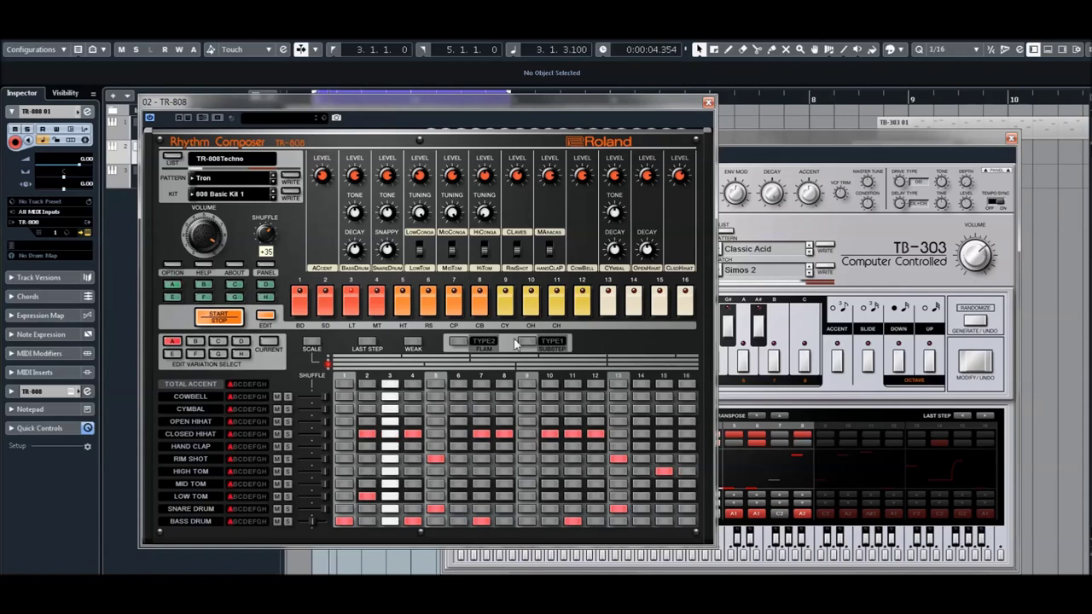
Step: Set the open hi-hat level to 97 and place an open hi-hat hit on step 6
left_click(458, 421)
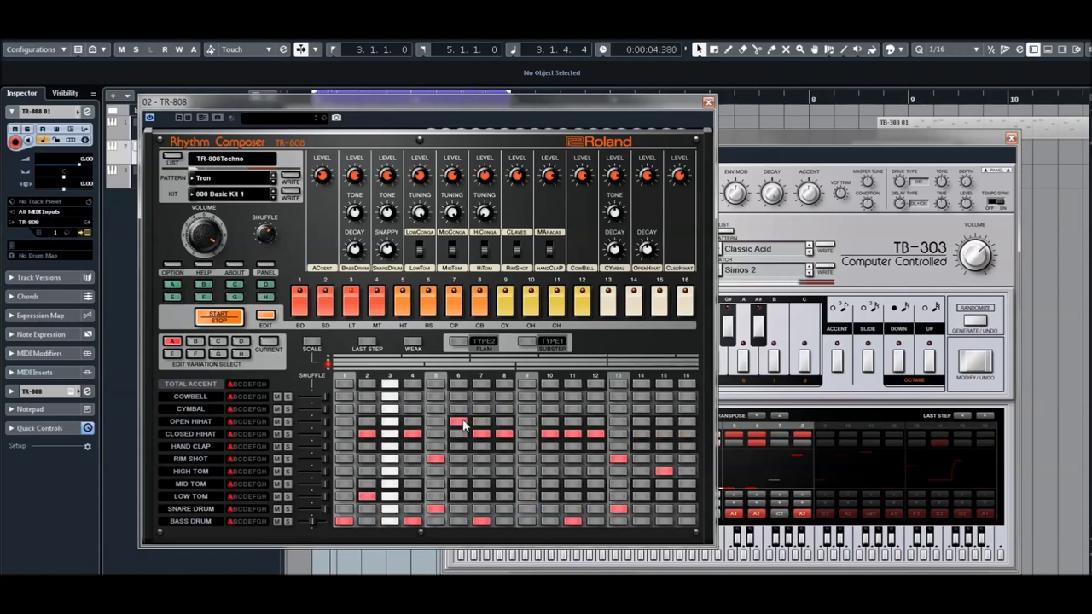
left_click(462, 421)
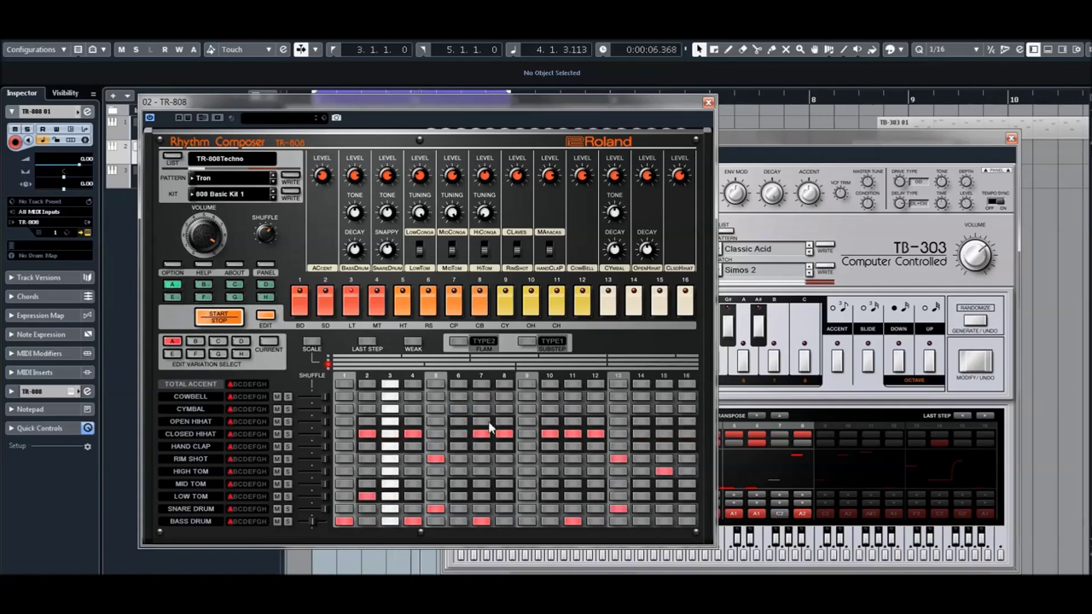
mouse_move(647, 183)
left_click_drag(646, 184, 646, 273)
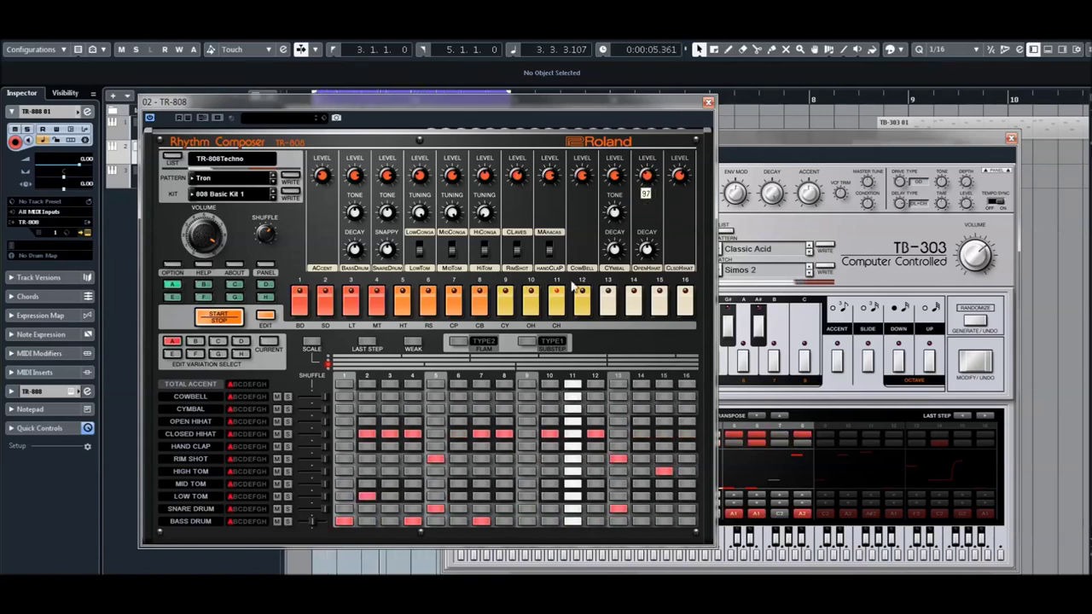
left_click(459, 421)
Step: Try extra open hi-hat hits on steps 9 and 11 of the TR-808 pattern
left_click(527, 421)
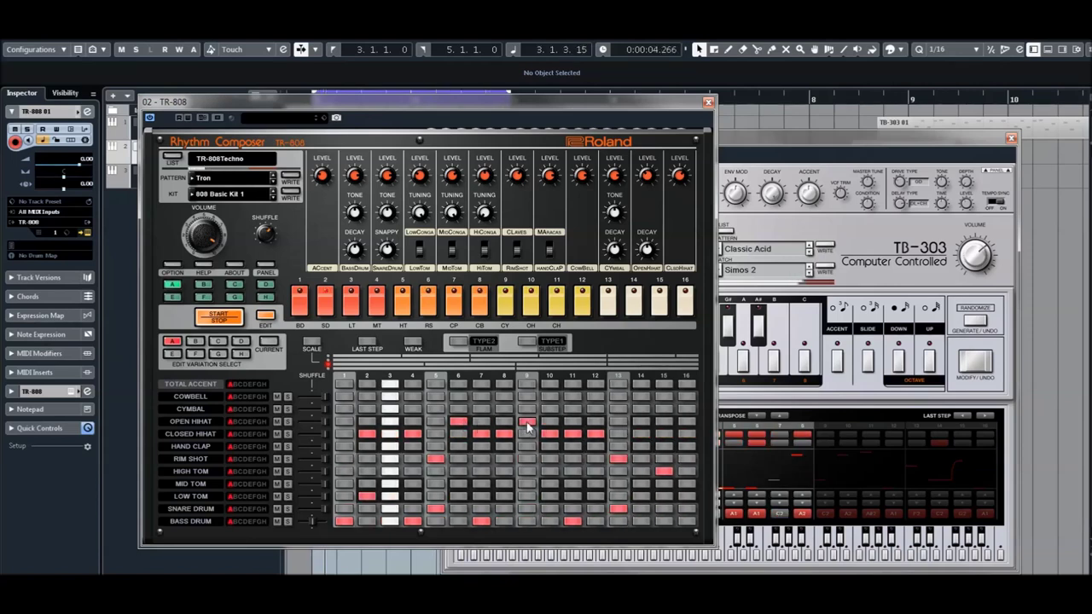
left_click(526, 423)
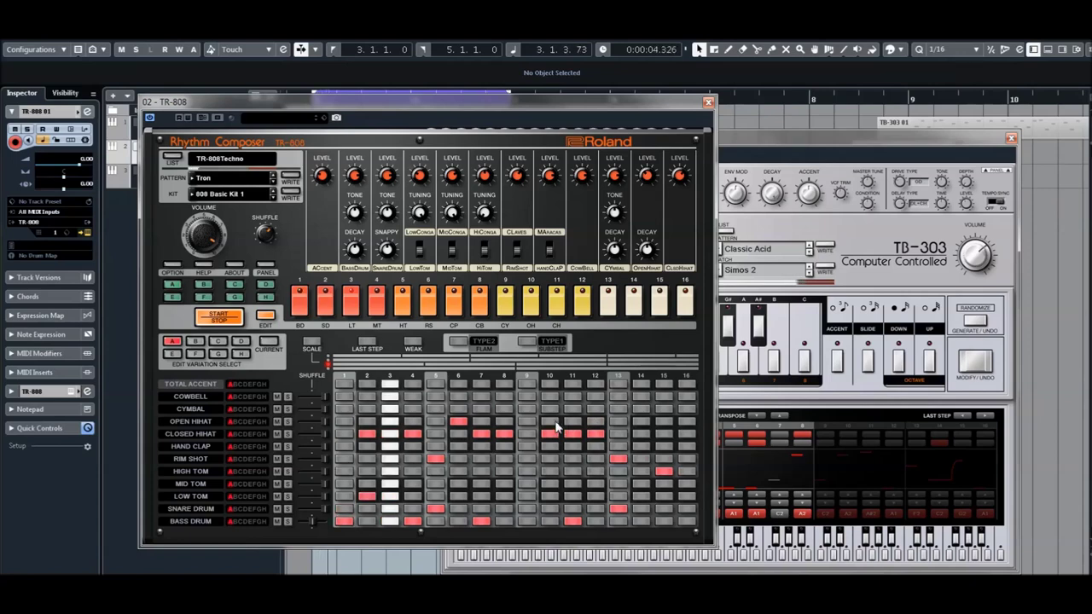
left_click(572, 421)
left_click(572, 435)
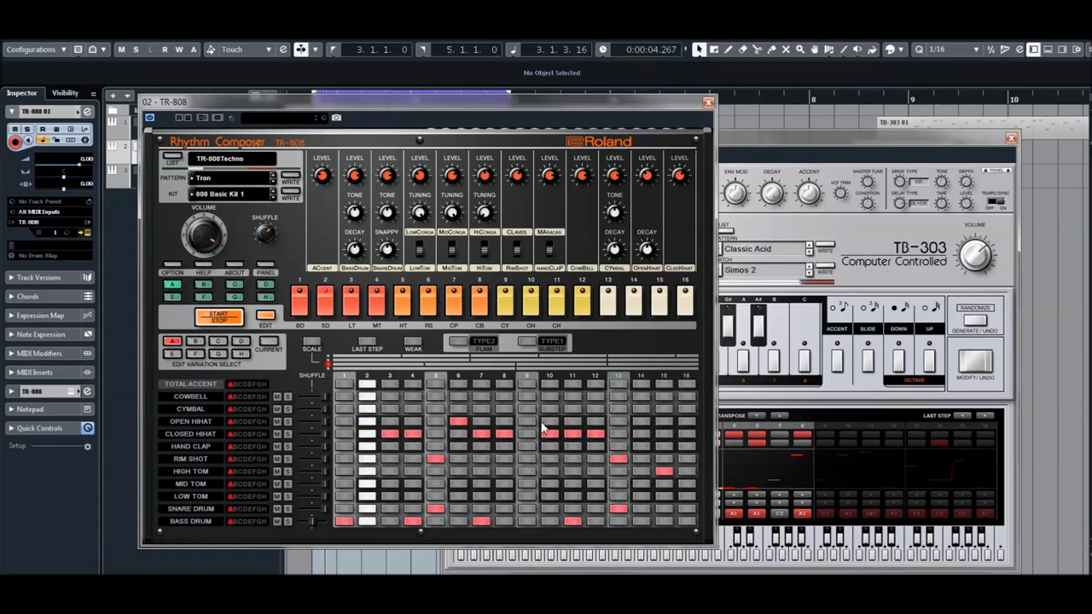
left_click(526, 421)
left_click(528, 423)
Step: Place an open hi-hat on step 12 and a closed hi-hat on step 13, and set the open hi-hat decay to 79
left_click(595, 422)
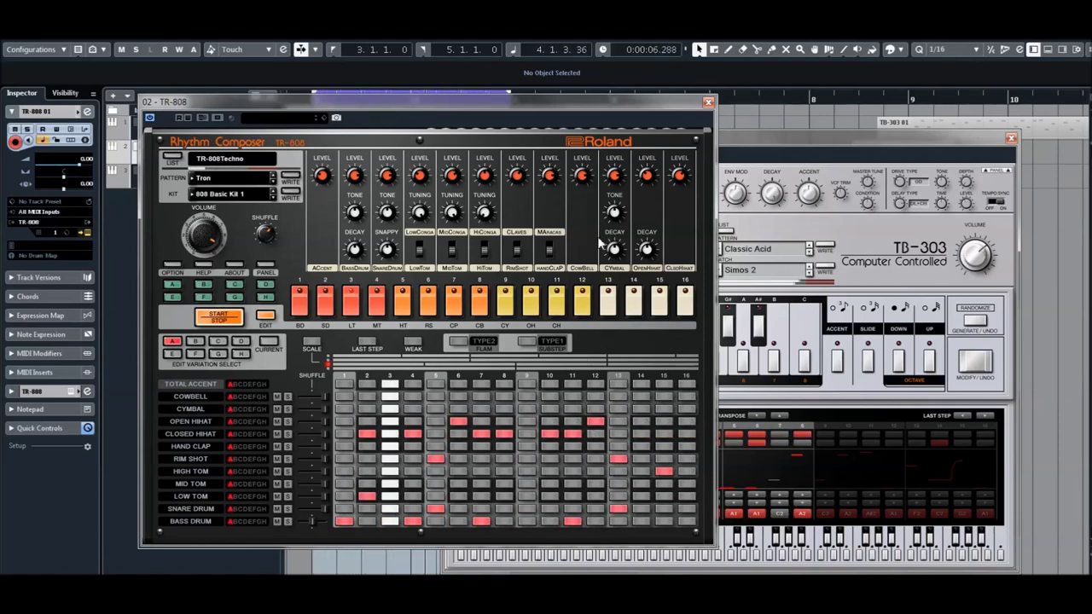
left_click(617, 433)
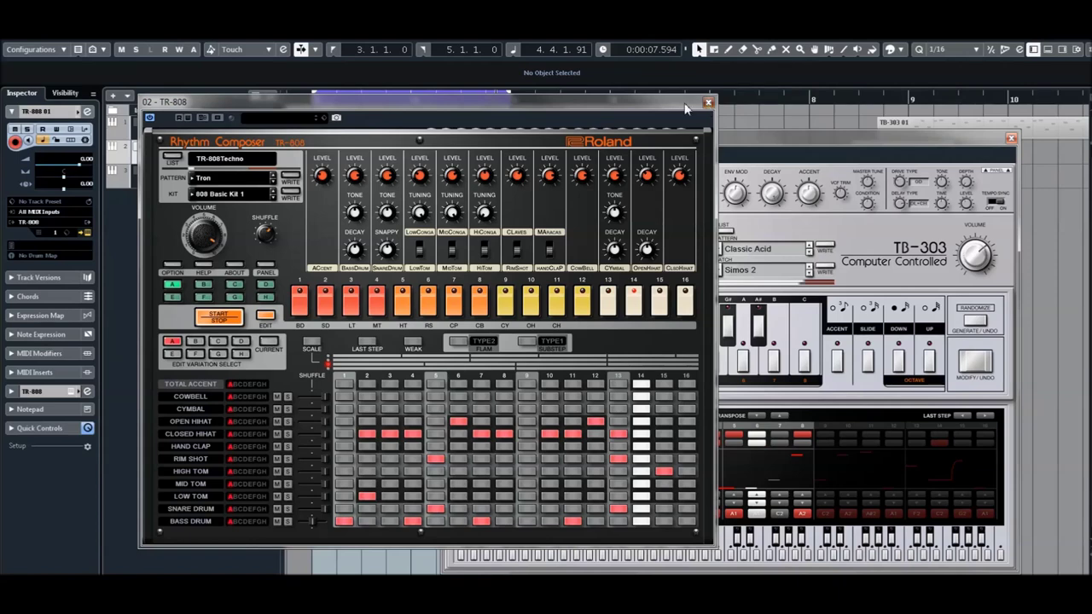
mouse_move(645, 247)
left_mouse_down()
mouse_move(653, 275)
mouse_move(648, 247)
mouse_move(649, 264)
left_mouse_up()
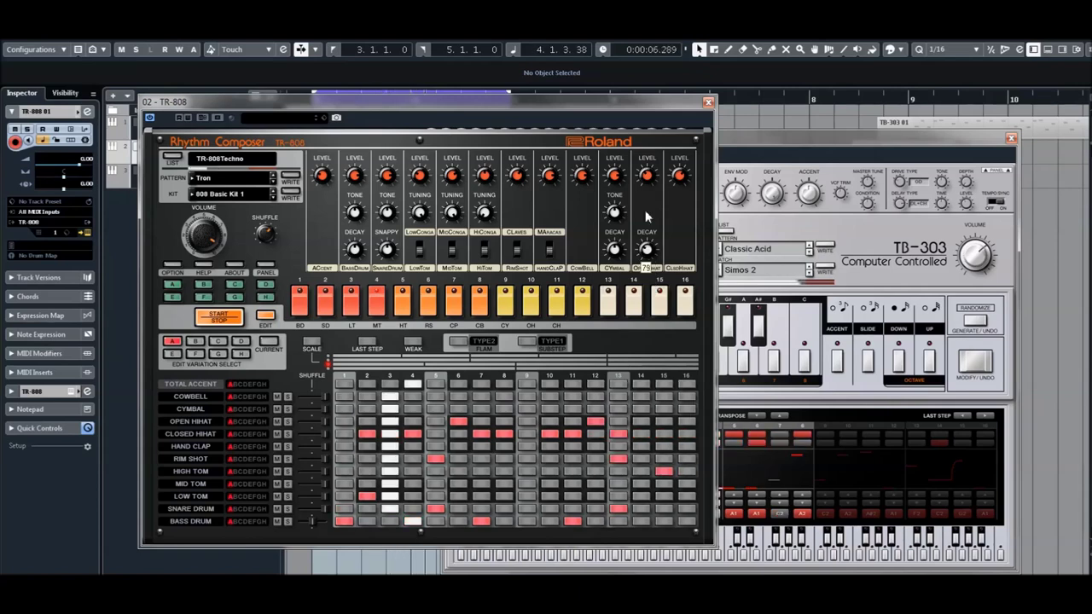
Step: Replace the open hi-hat on step 12 with a closed one, clear closed hi-hat step 13, and close the TR-808
left_click(619, 435)
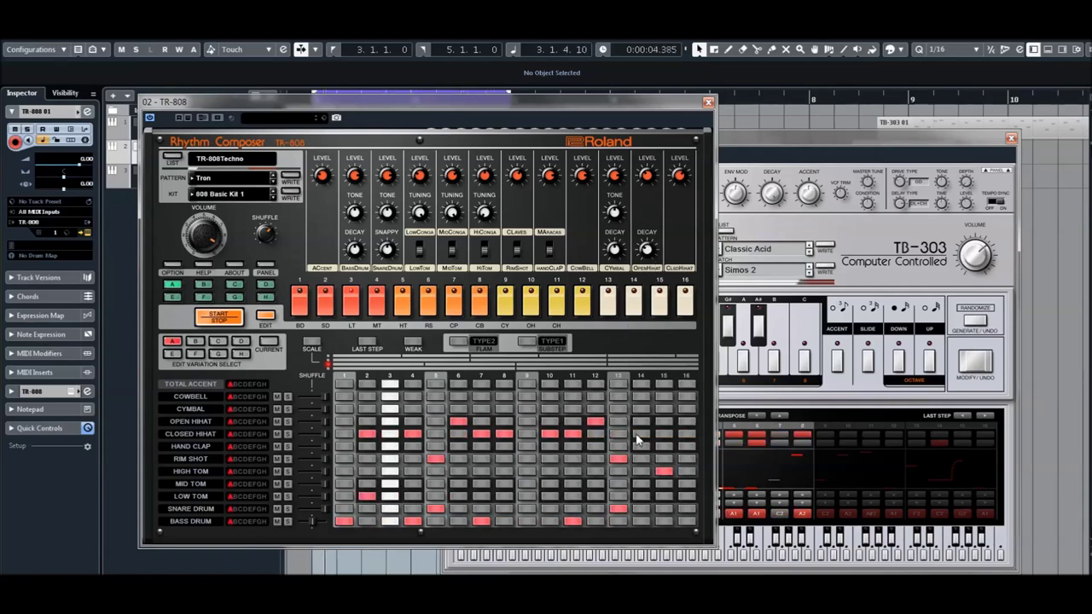
left_click(620, 435)
left_click(597, 422)
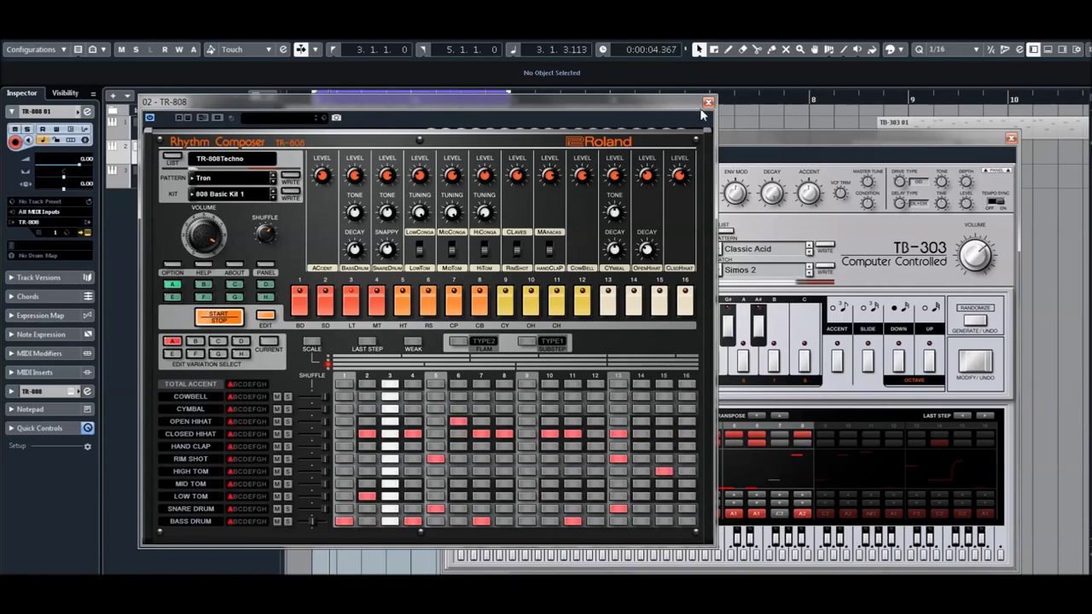
left_click(595, 435)
left_click(616, 435)
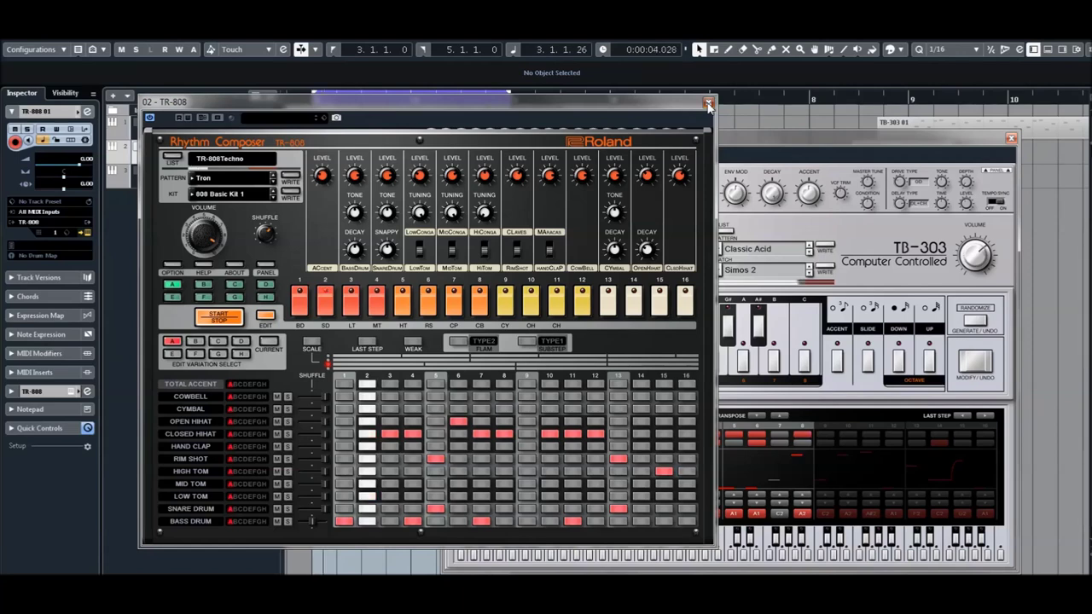
left_click(707, 103)
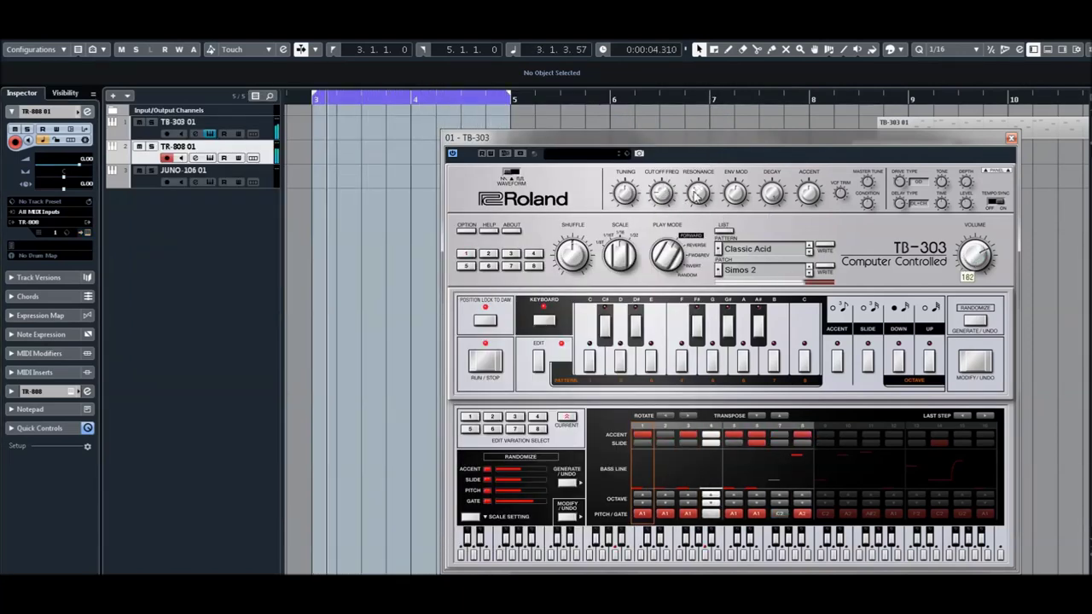
Step: Set the TB-303's decay to 47 and its envelope modulation to 255
left_click_drag(718, 220, 708, 203)
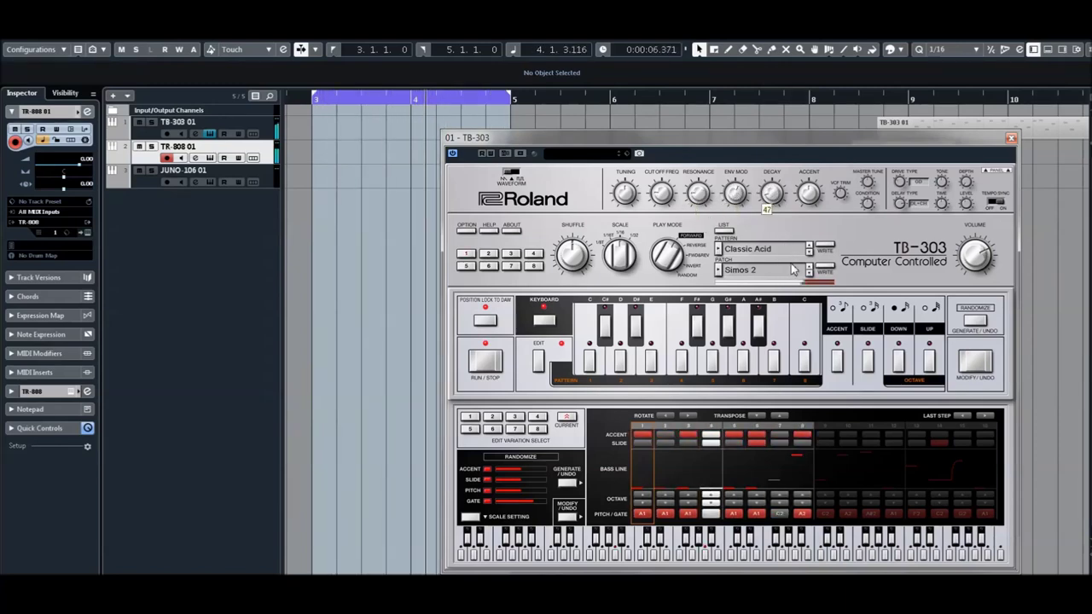
left_click_drag(737, 173, 739, 164)
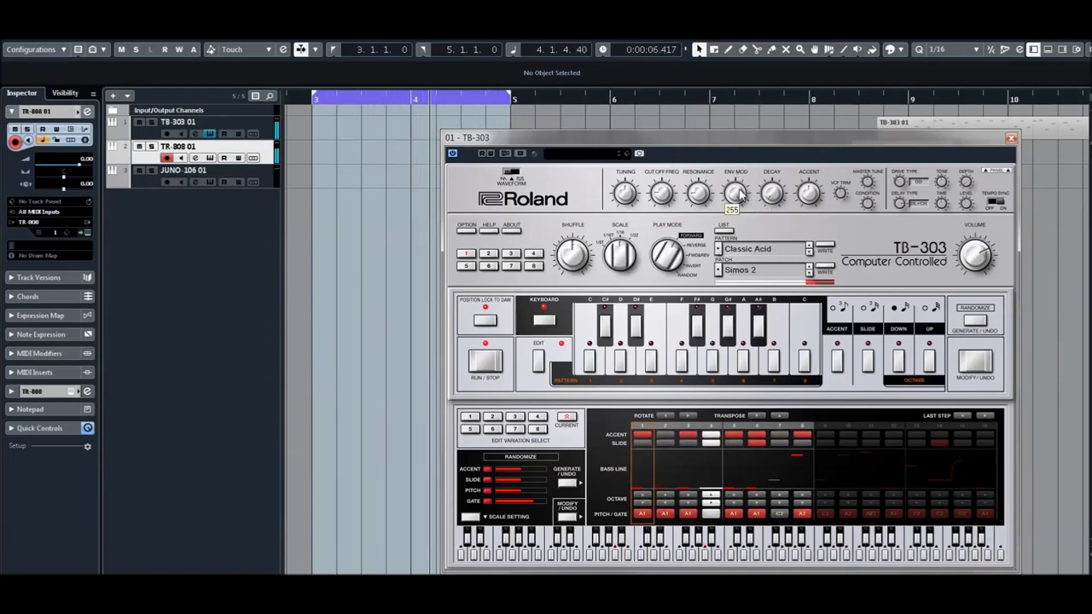
Step: Try TB-303 resonance amounts between 96 and 180, and set the accent amount to 179
left_click_drag(703, 195, 732, 211)
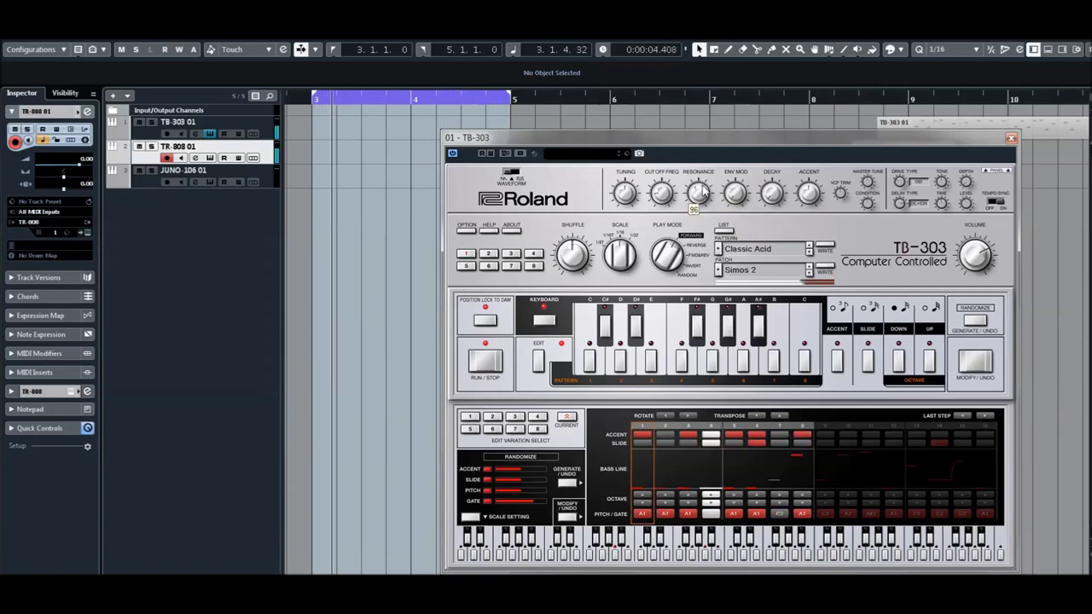
left_click_drag(701, 187, 702, 183)
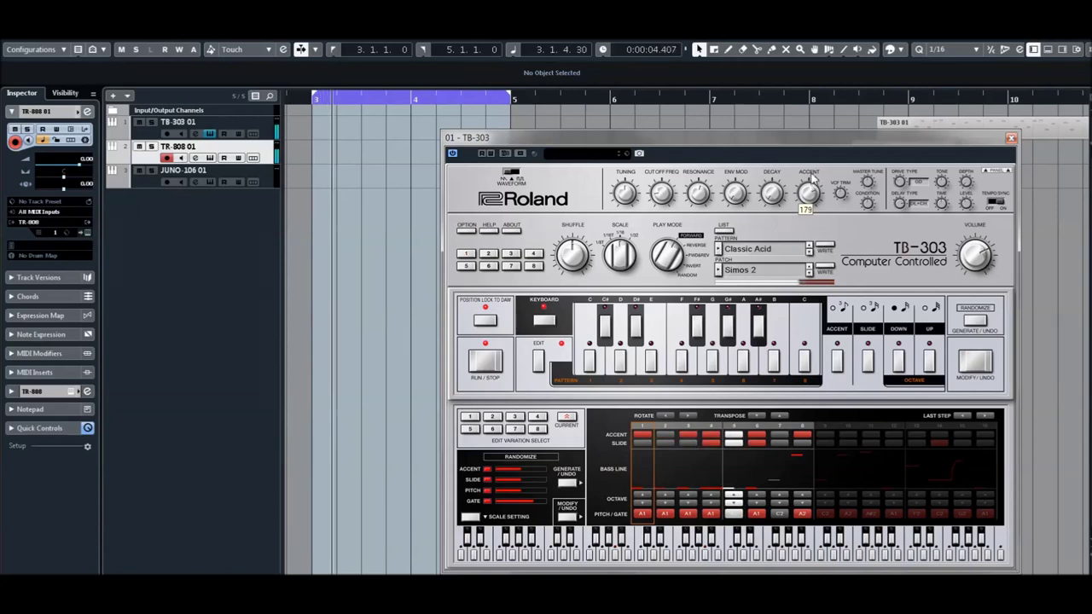
left_click_drag(700, 195, 699, 183)
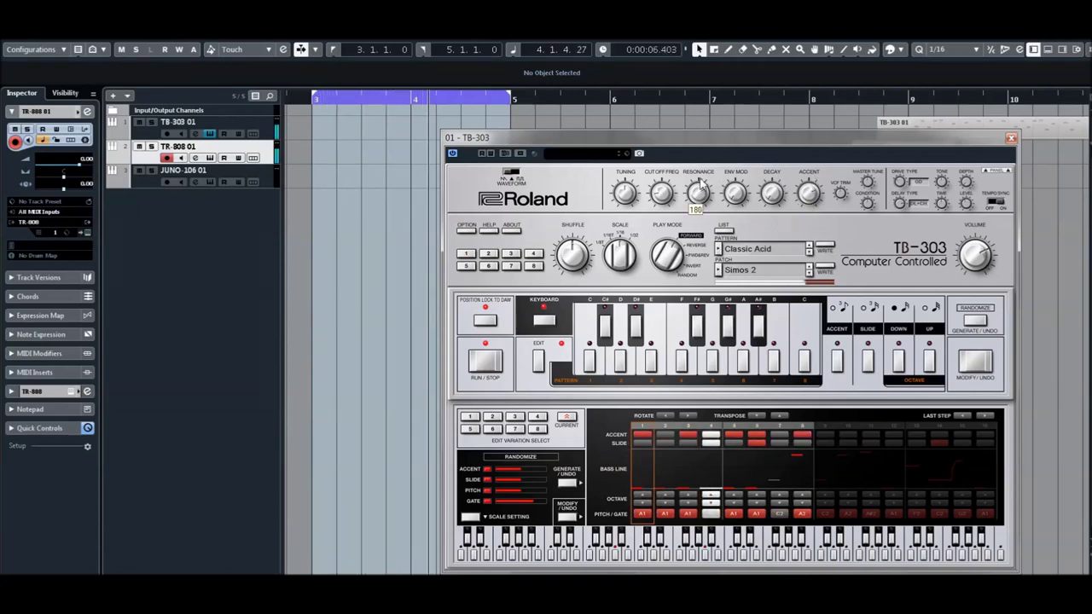
left_click_drag(697, 194, 697, 188)
Step: Adjust the TB-303's decay and cutoff frequency, and clear the accents on steps 1, 3, 4, 5 and 6
mouse_move(778, 196)
left_mouse_down()
mouse_move(773, 154)
mouse_move(767, 202)
left_mouse_up()
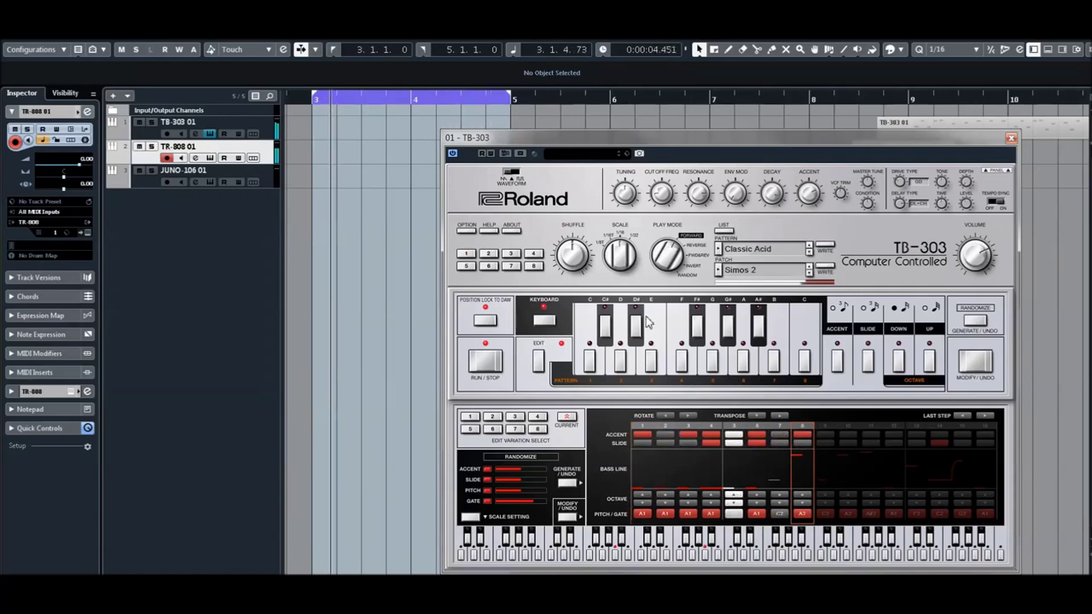
left_click_drag(661, 195, 663, 180)
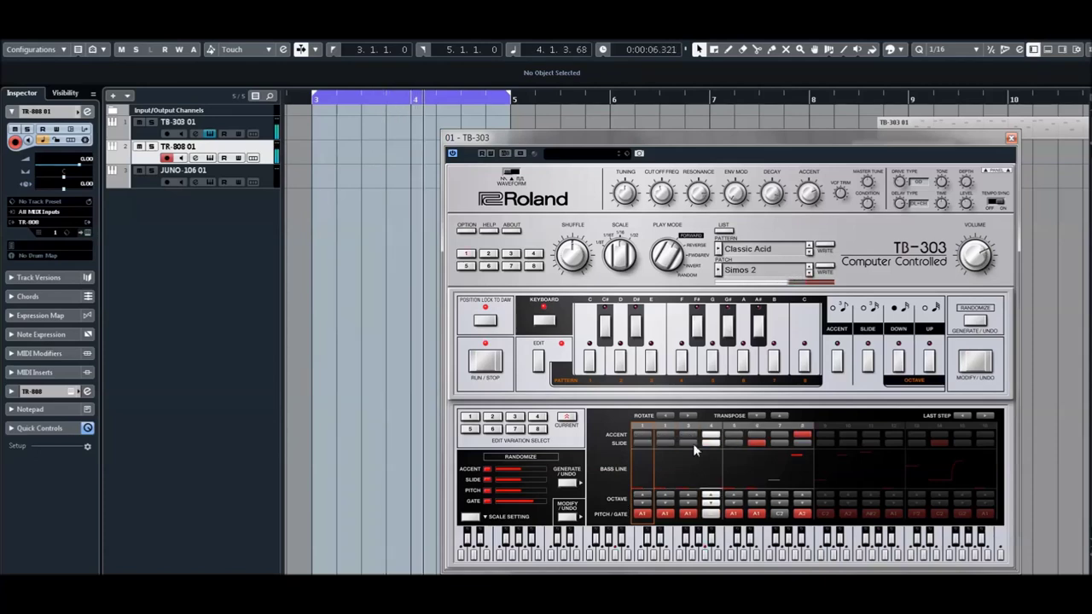
left_click_drag(662, 195, 663, 173)
left_click_drag(672, 237, 779, 229)
Step: Set the TB-303's decay to 255 and its accent amount to 201
mouse_move(771, 192)
mouse_move(814, 198)
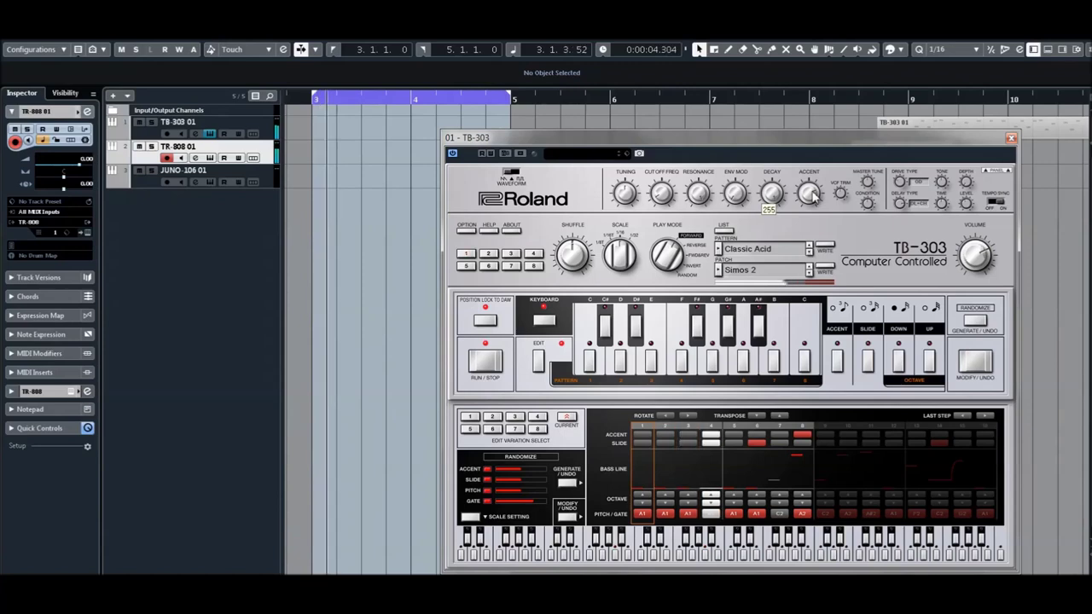
left_click_drag(815, 198, 804, 331)
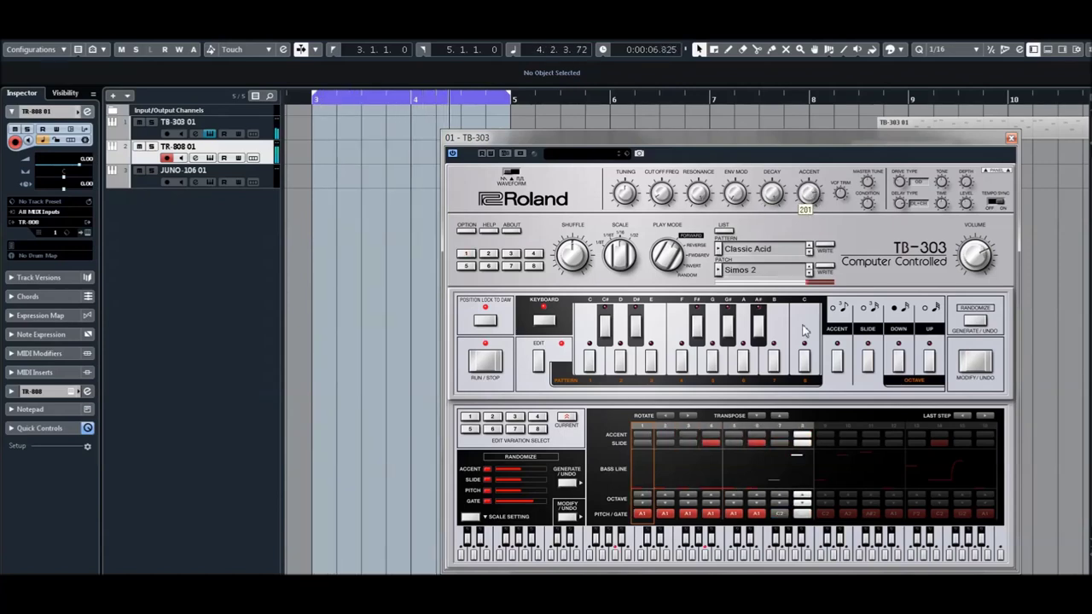
Step: Extend the TB-303 pattern's last step to 16 and make step 3 an unaccented A2
left_click(985, 417)
left_click(985, 417)
left_click(985, 417)
left_click(985, 417)
left_click(985, 417)
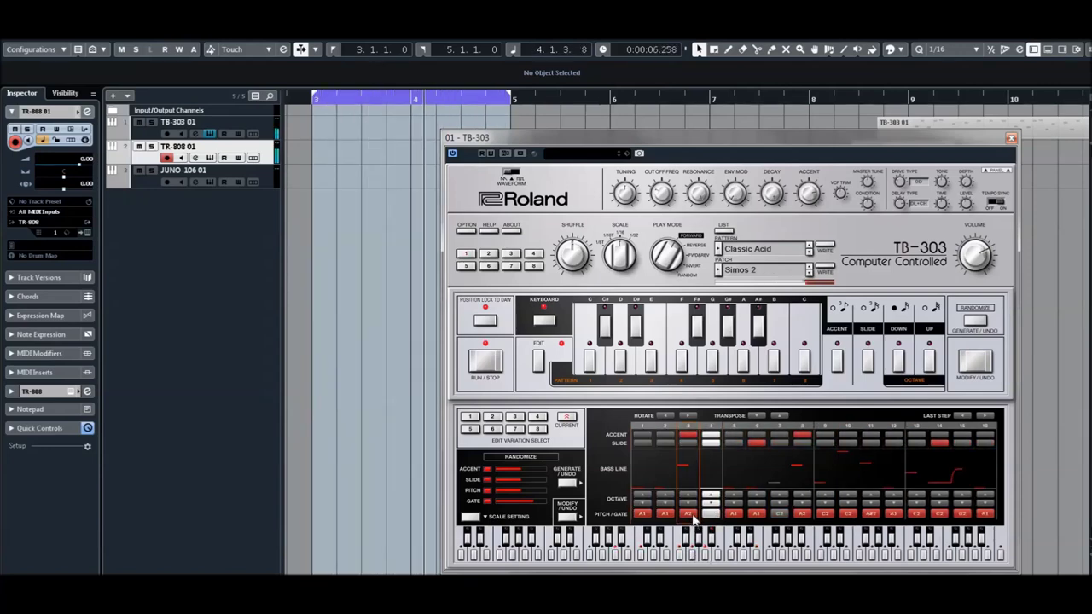
left_click(689, 436)
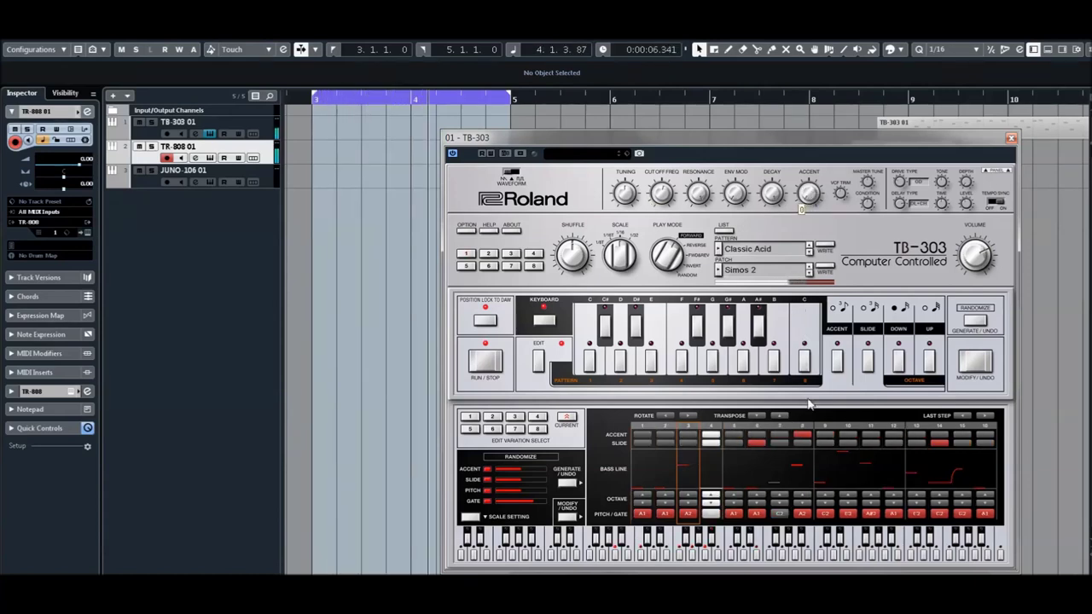
Step: Set the TB-303's volume to 201, and try the METAL and COMPRESSOR drive types with different drive depths
left_click_drag(966, 208, 965, 267)
mouse_move(976, 250)
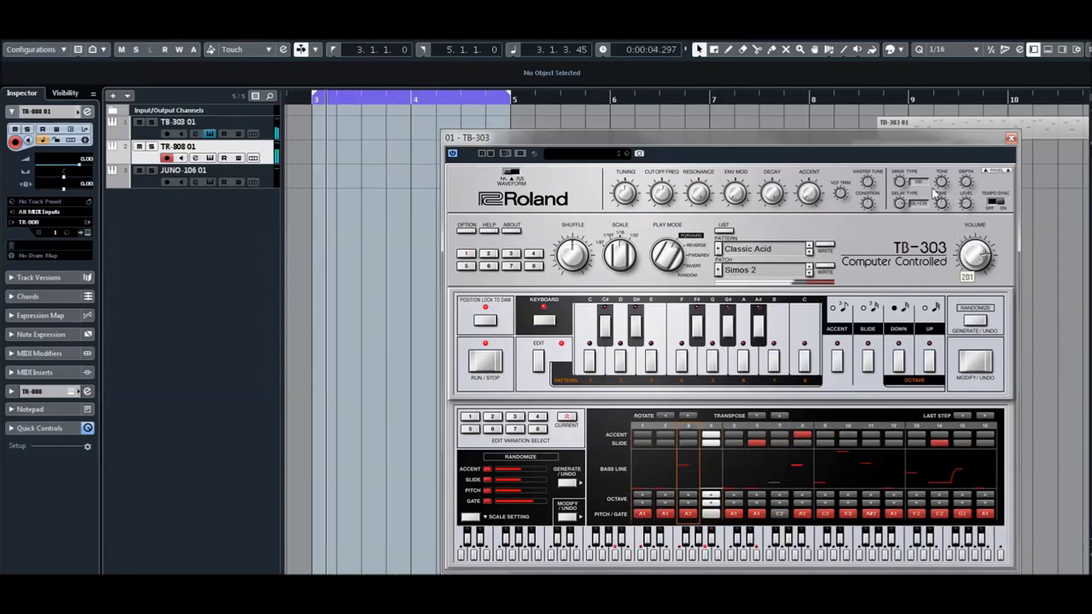
mouse_move(900, 183)
left_click_drag(900, 181, 901, 179)
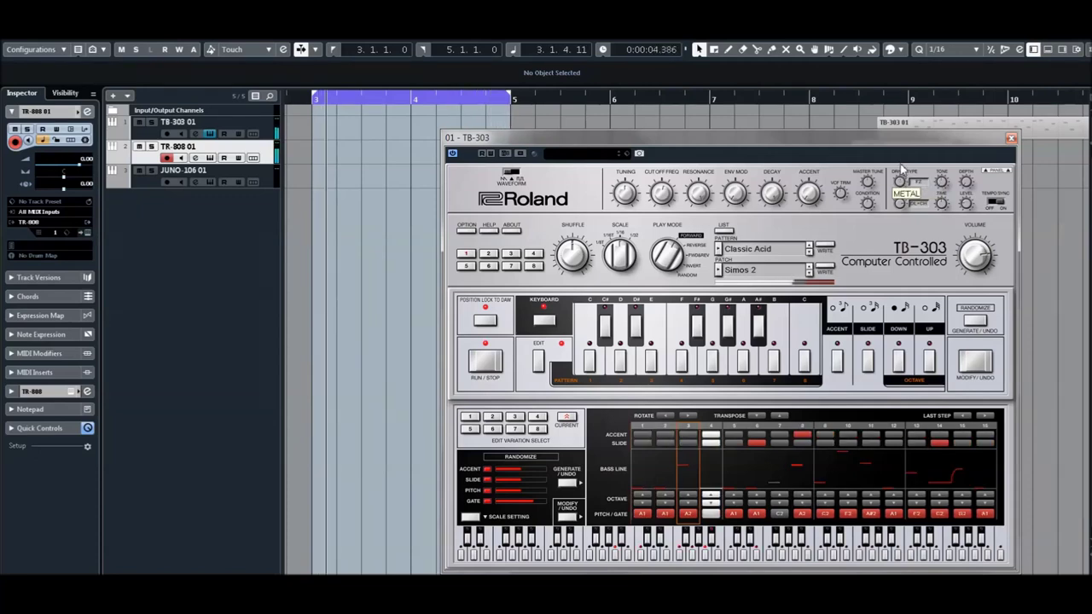
left_click_drag(966, 180, 967, 173)
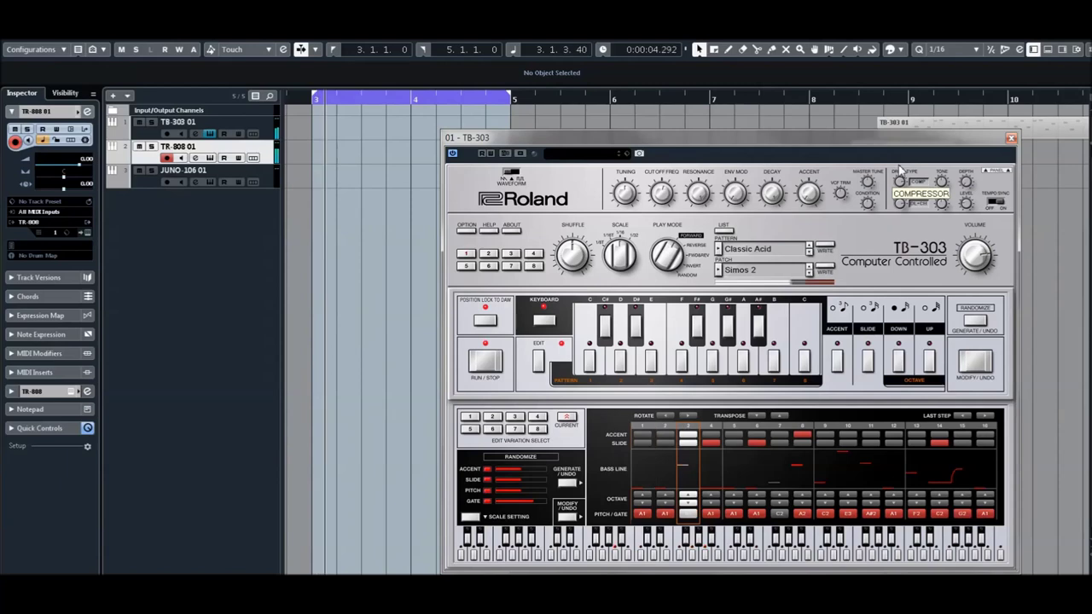
left_click_drag(965, 178, 967, 194)
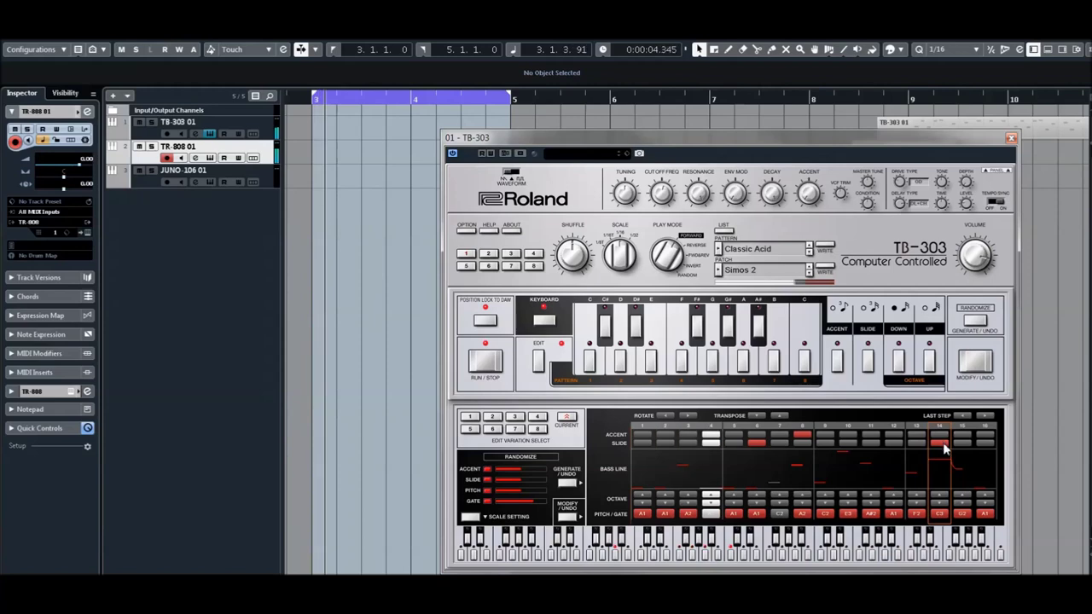
Step: Accent step 16 of the TB-303 pattern and lower the cutoff frequency to 52
mouse_move(672, 188)
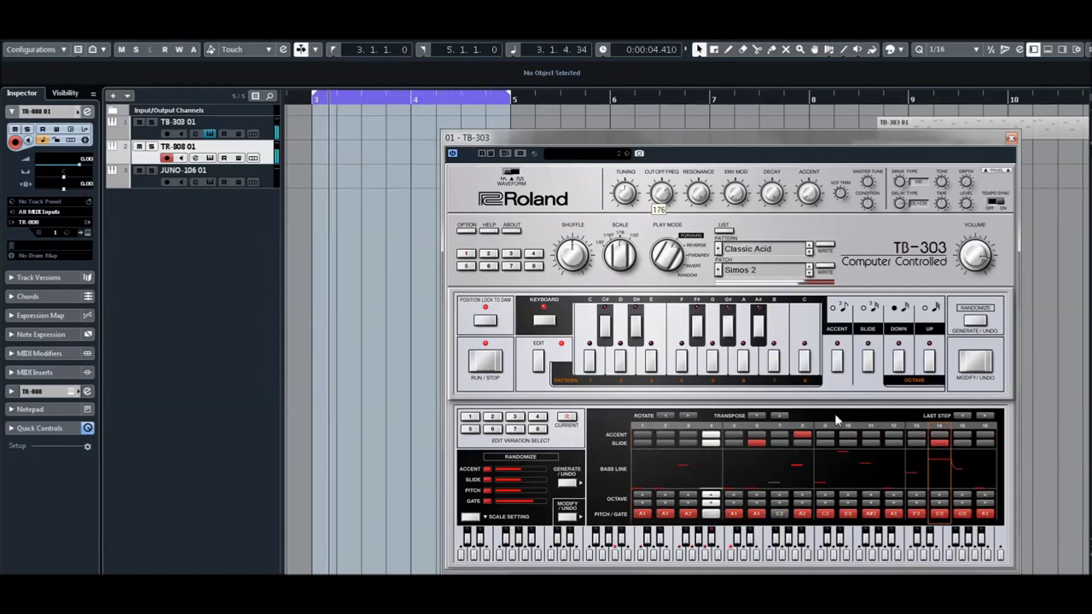
left_click(984, 434)
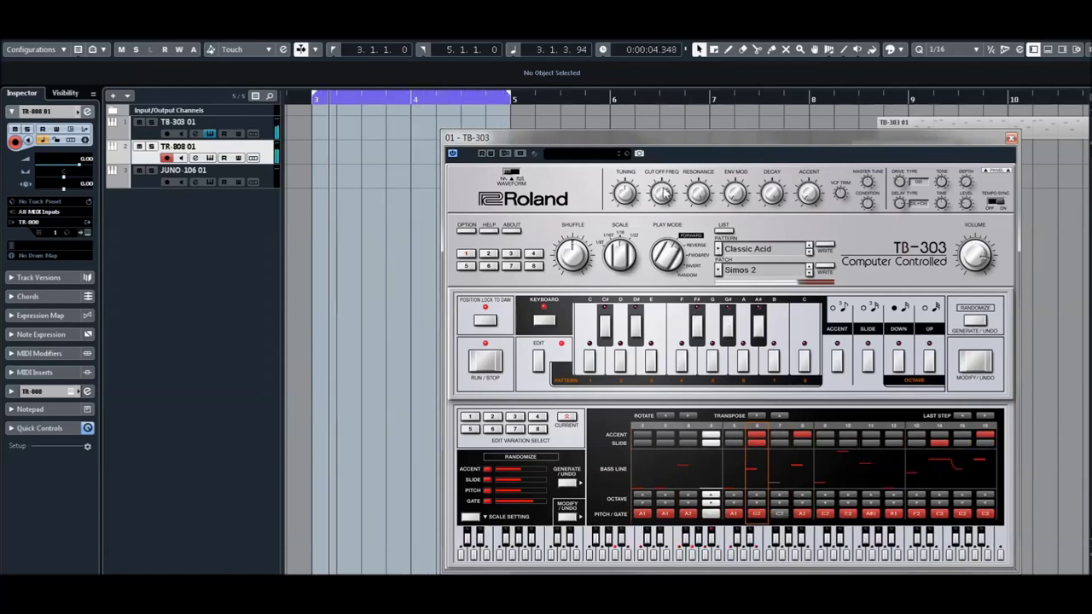
left_click_drag(664, 197, 664, 190)
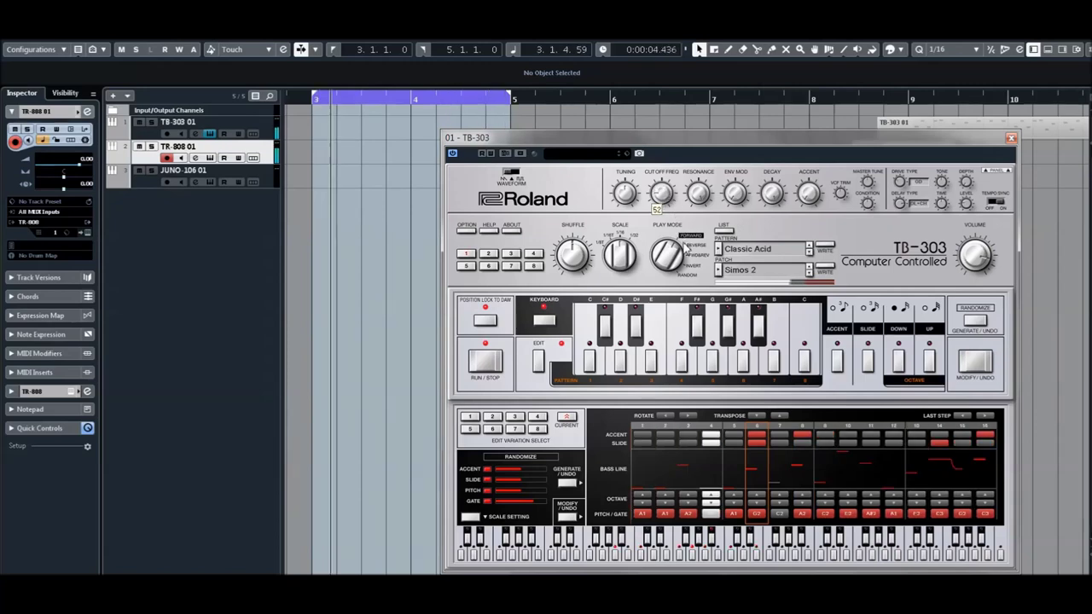
Step: Set the TB-303's accent amount to 142, envelope modulation to 74 and cutoff frequency to 154
left_click_drag(809, 192, 812, 151)
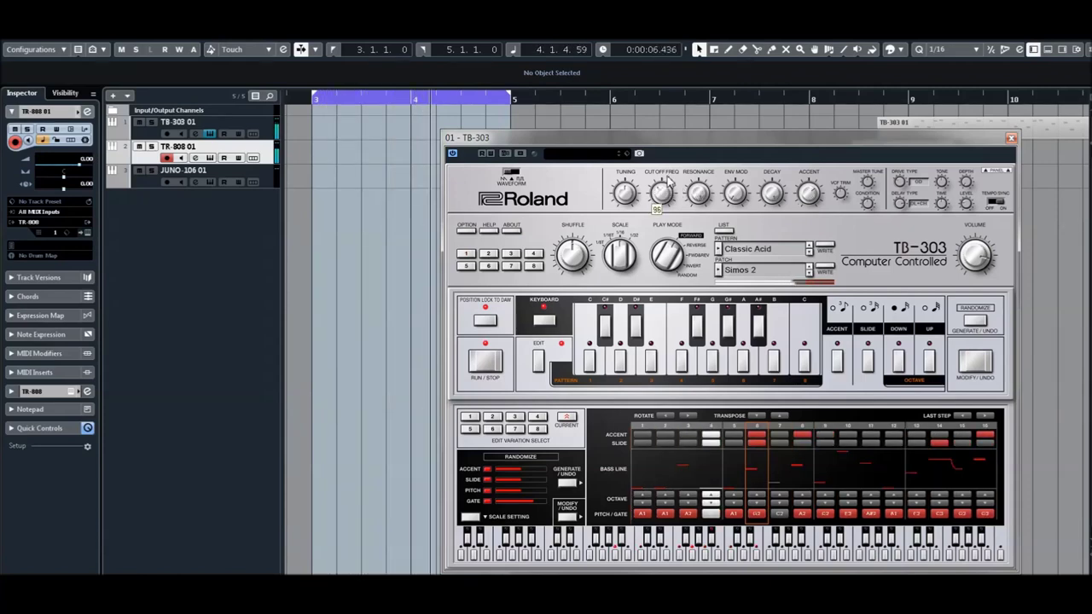
left_click_drag(819, 197, 811, 205)
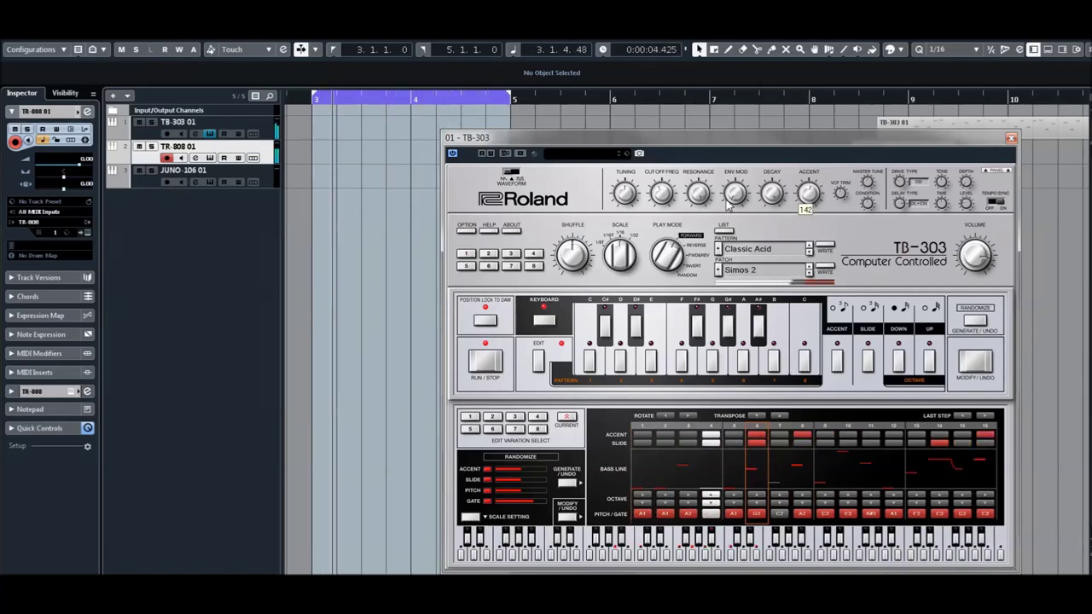
left_click_drag(732, 191, 720, 182)
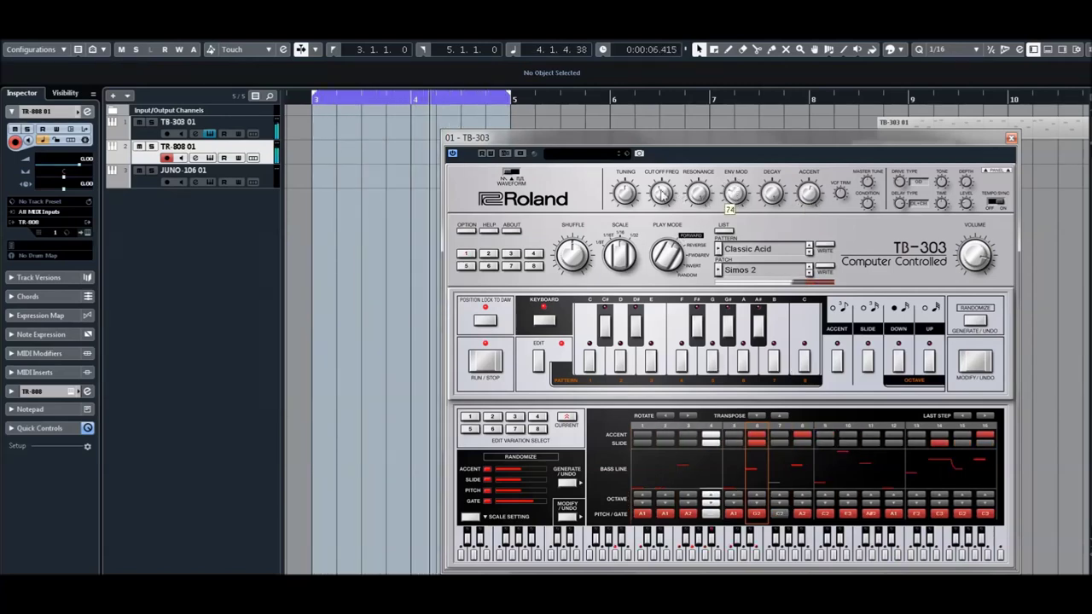
left_click_drag(661, 183, 670, 181)
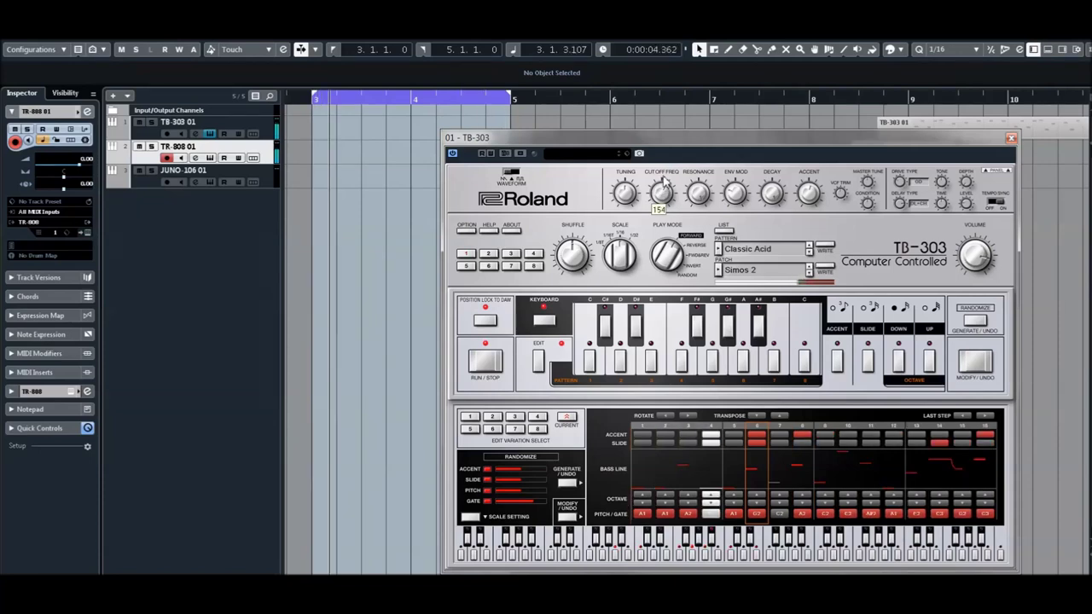
Step: Try accents on steps 10 and 11 of the TB-303 pattern
left_click(852, 436)
left_click(867, 437)
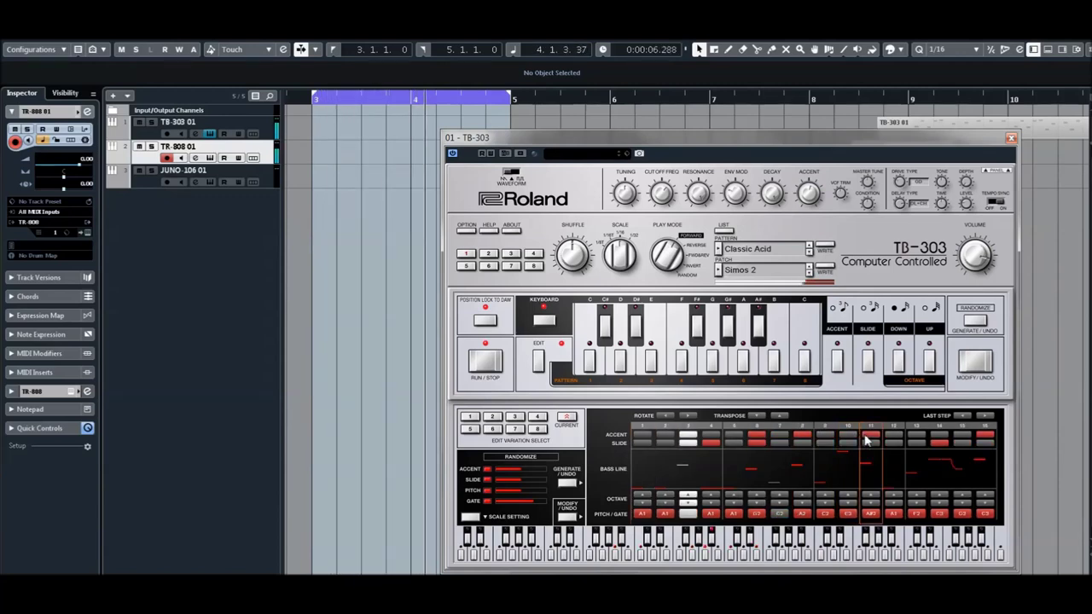
left_click(867, 436)
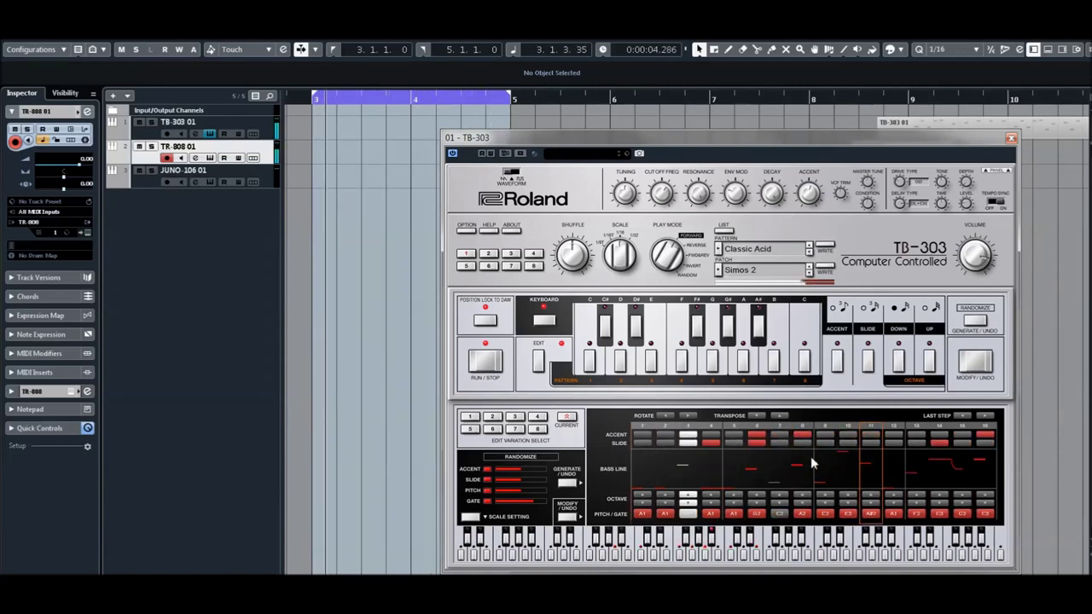
Step: Try a slide on step 7 of the TB-303 pattern, and replace step 4's slide with an accent
left_click(780, 442)
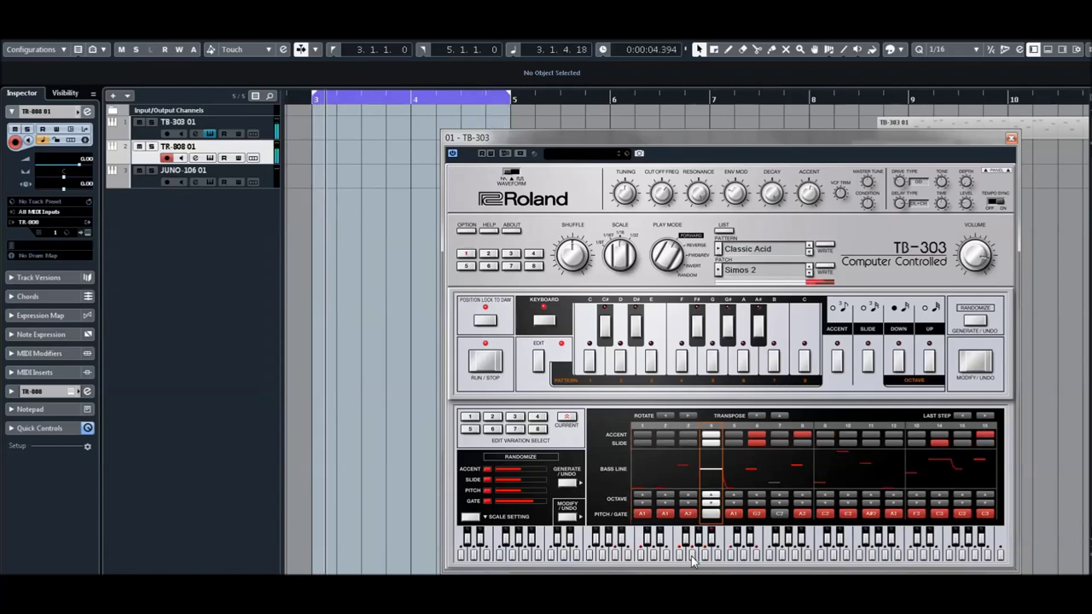
left_click(713, 442)
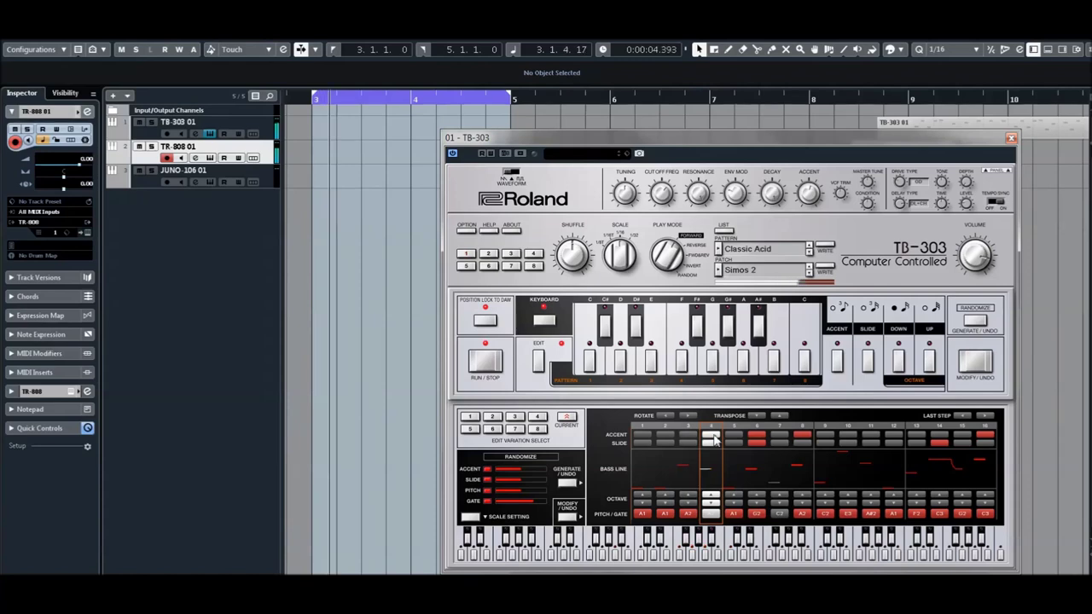
left_click(716, 444)
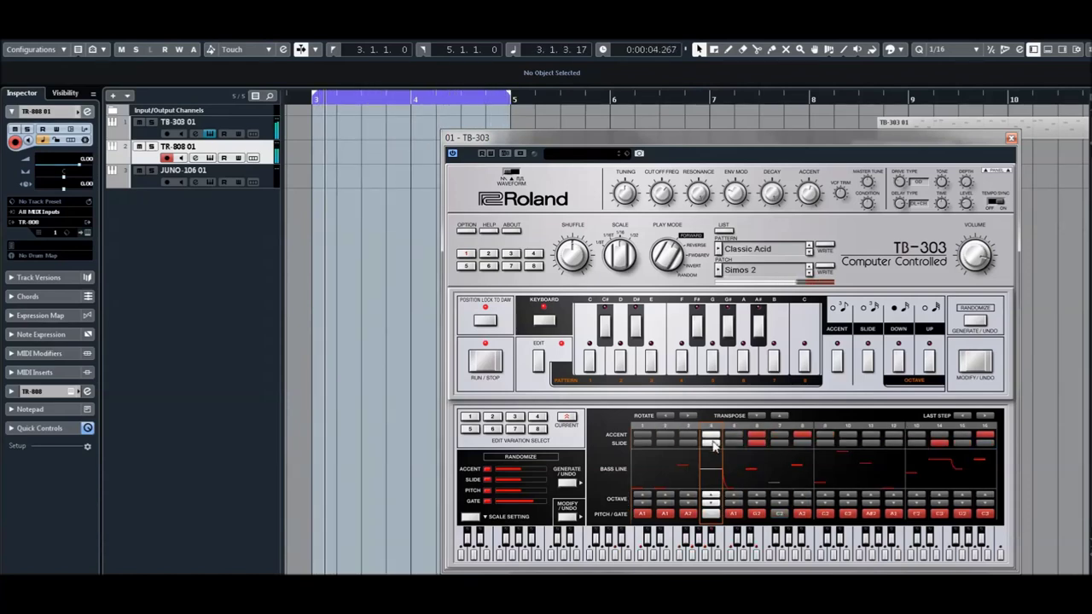
left_click(712, 437)
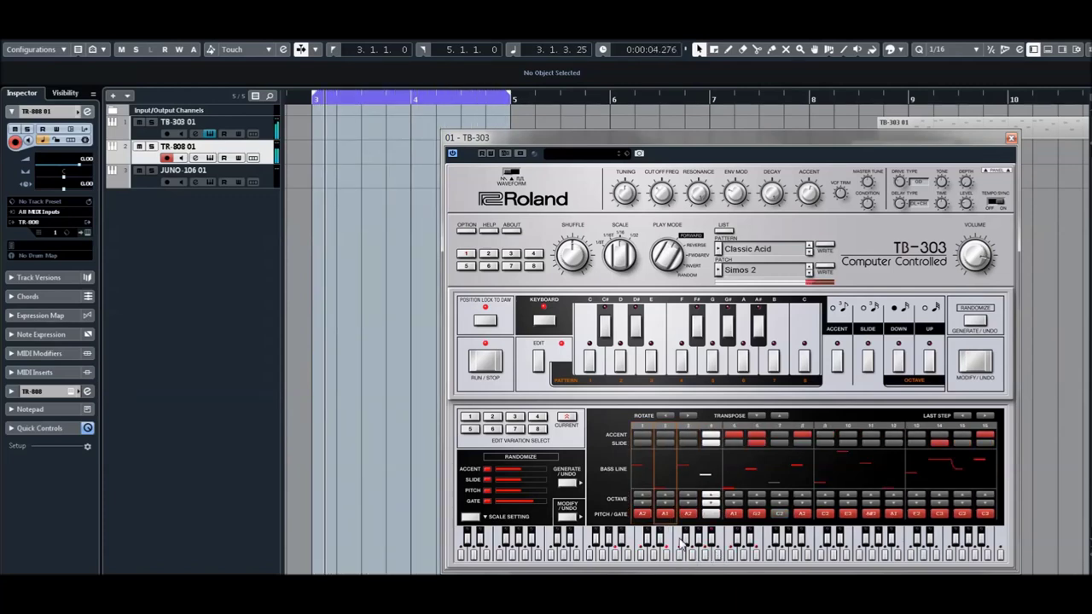
Step: Set the pitch of TB-303 pattern step 7 to D3 and clear that step's accent
mouse_move(668, 195)
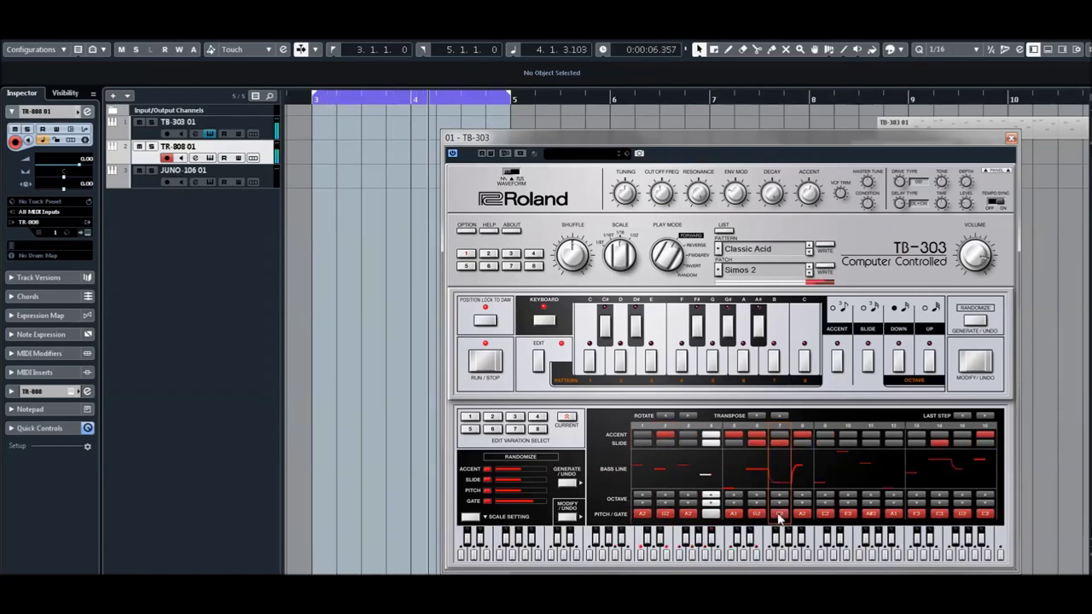
left_click(743, 555)
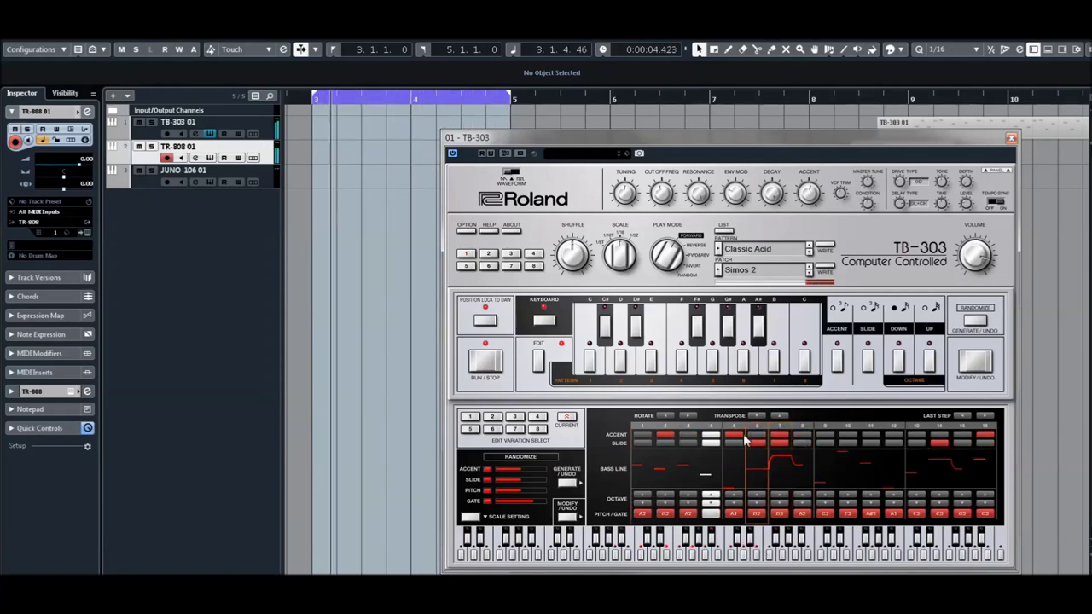
left_click(777, 436)
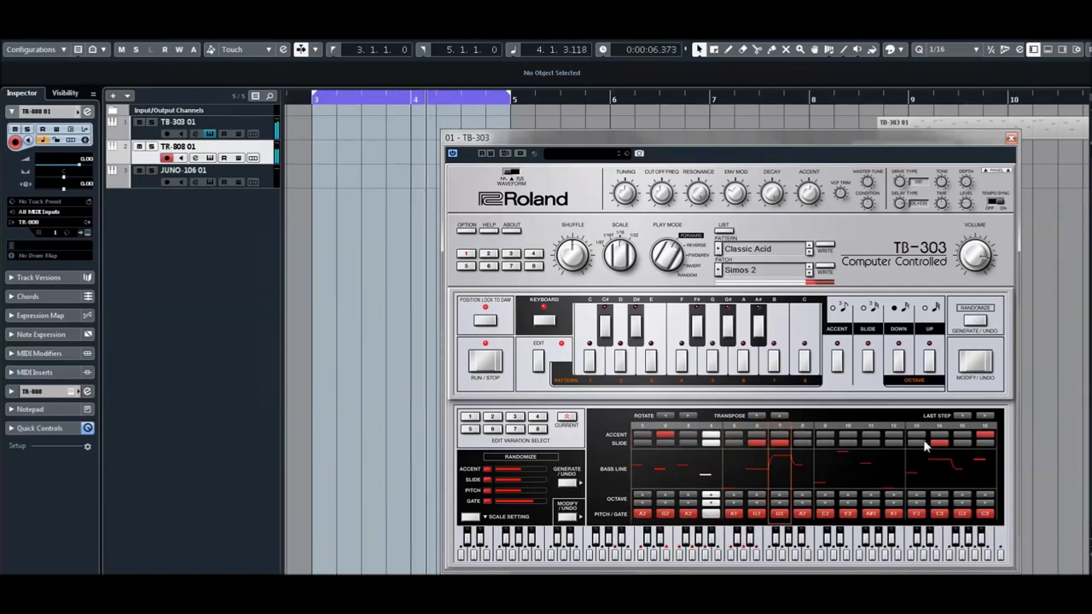
Step: Shorten the TB-303 pattern by setting its last step to 8
left_click(961, 416)
left_click(961, 416)
left_click(961, 416)
left_click(962, 416)
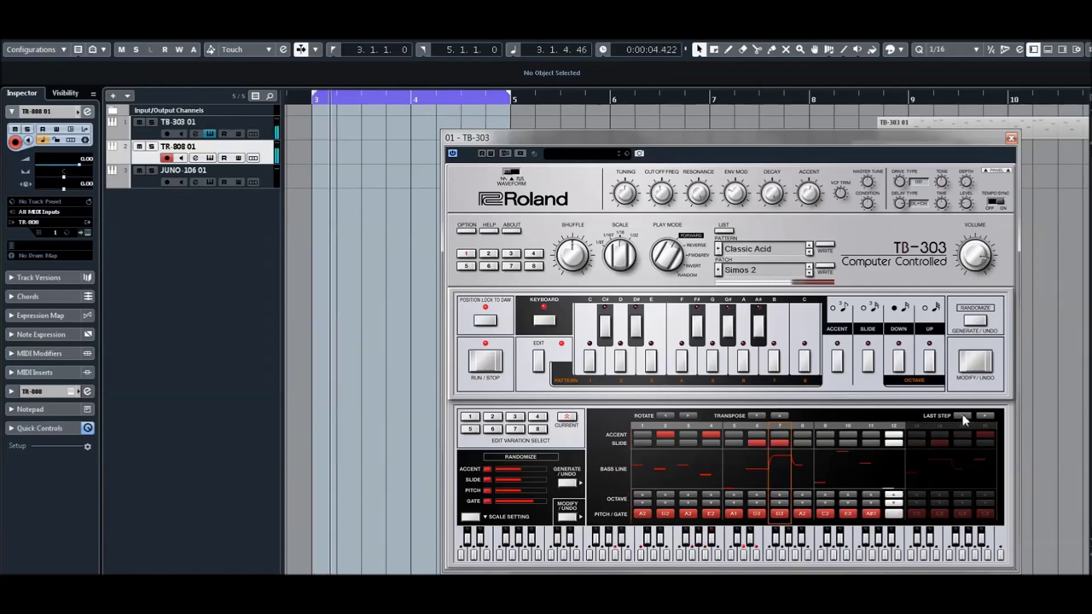
left_click(961, 416)
left_click(961, 416)
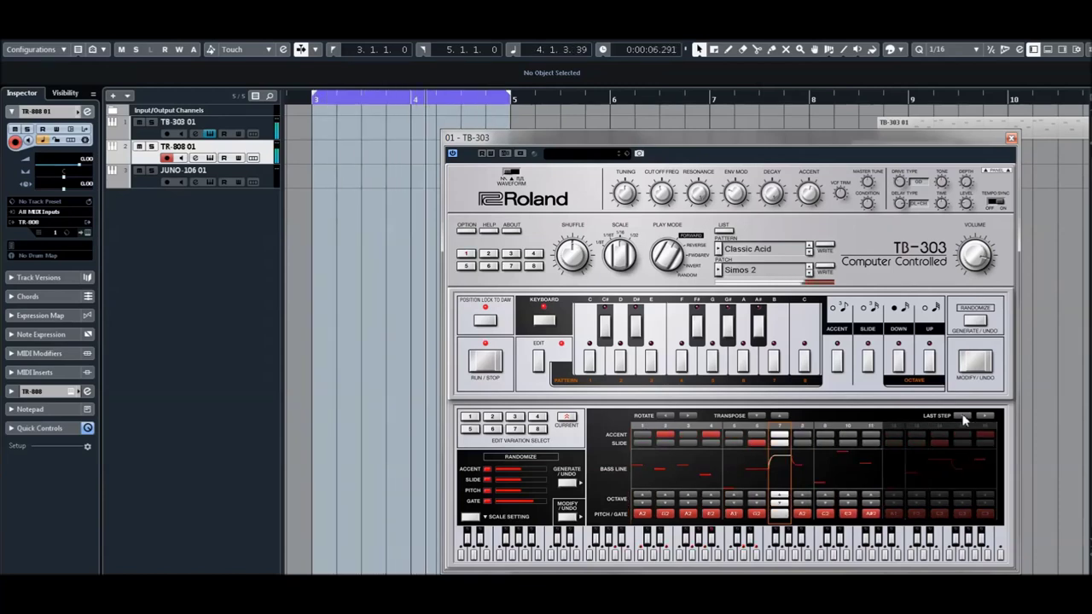
left_click(961, 416)
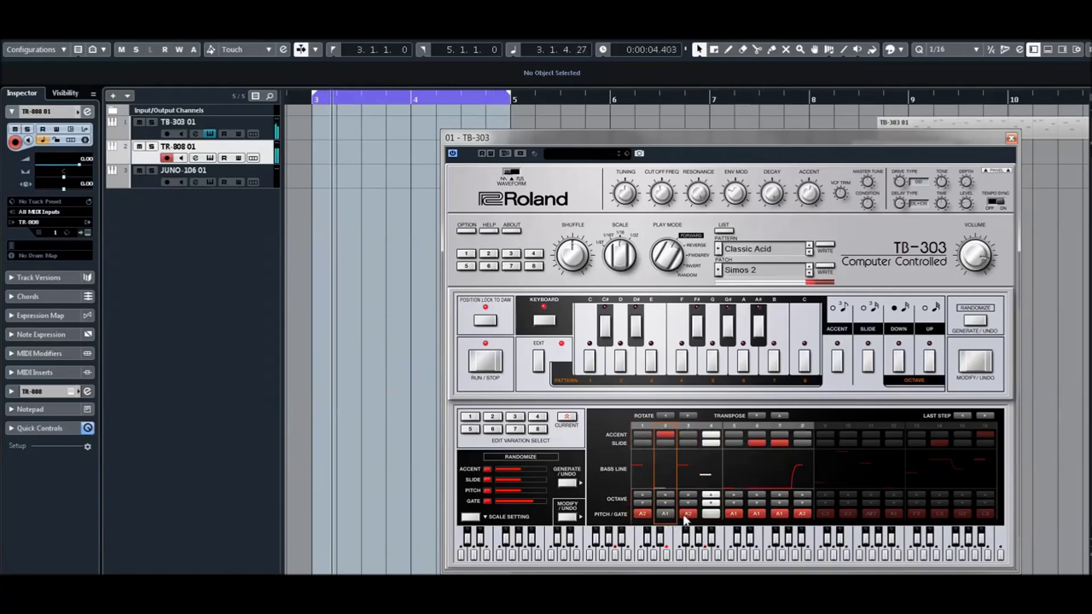
Step: Adjust the TB-303's cutoff frequency, clear the slides on steps 6 and 7, and accent steps 3 and 6
left_click_drag(661, 199, 666, 210)
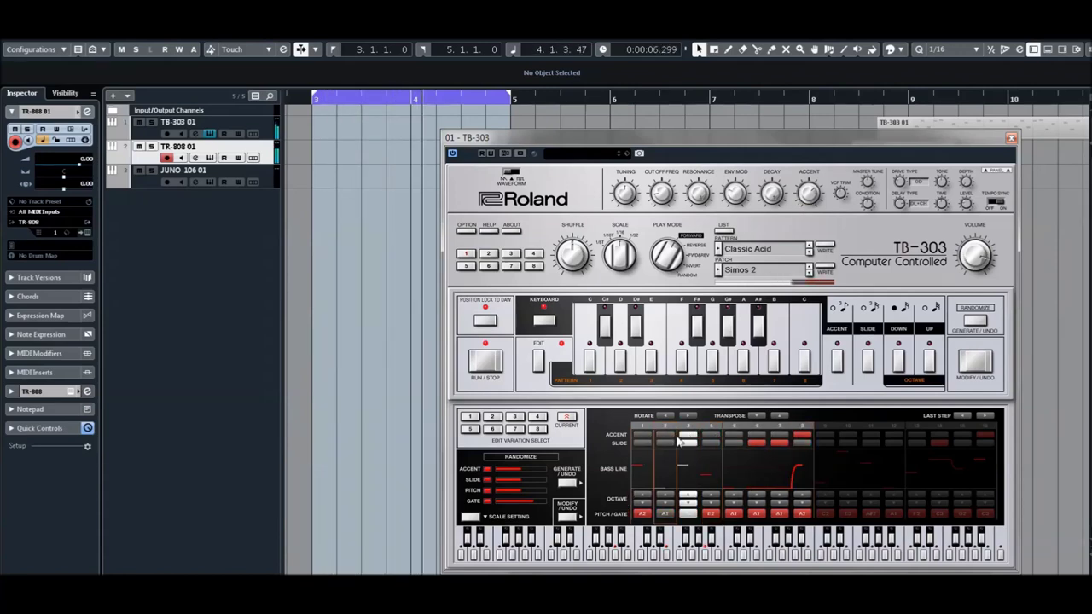
left_click(779, 441)
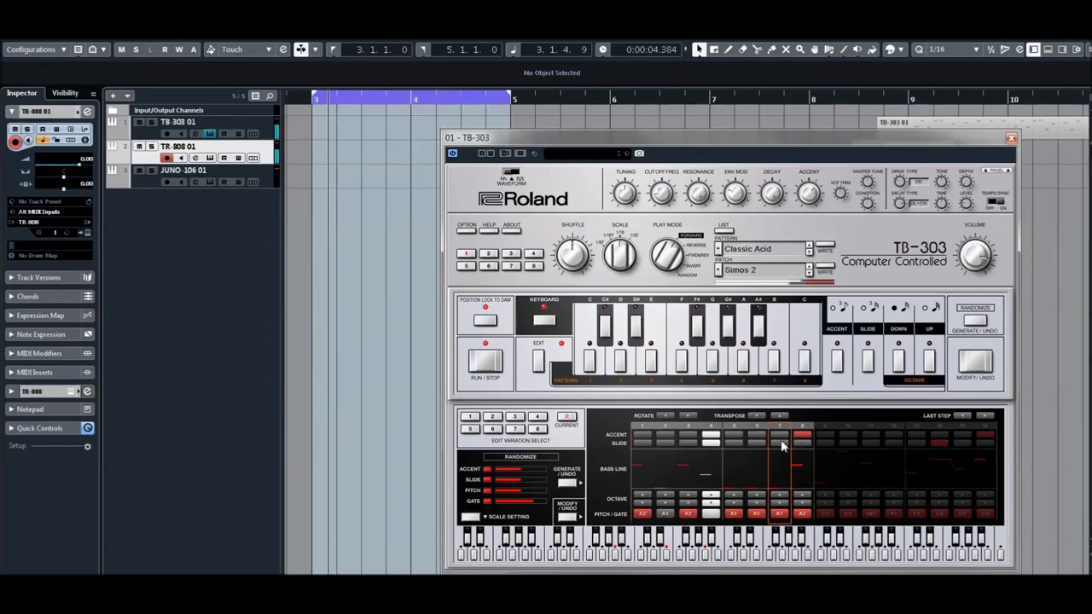
left_click(693, 435)
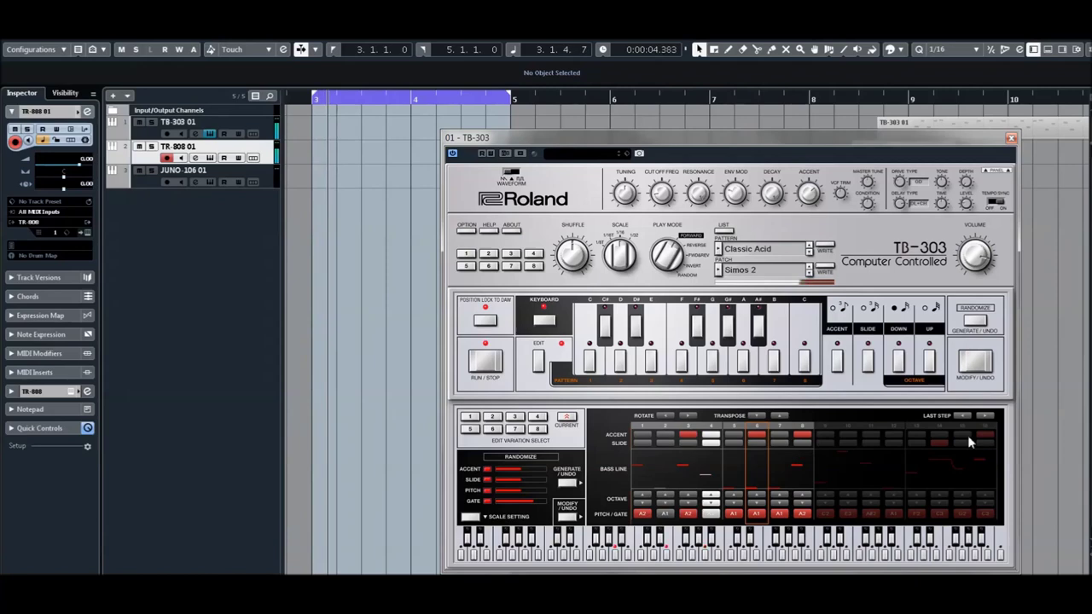
Step: Extend the TB-303 pattern by setting its last step to 16
left_click(986, 417)
left_click(986, 417)
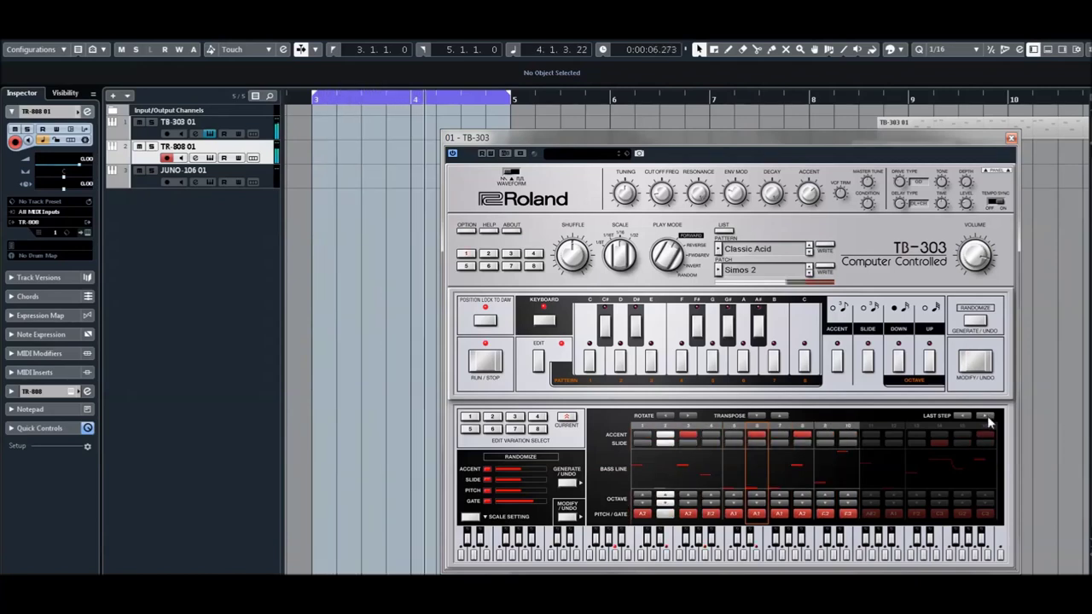
left_click(986, 417)
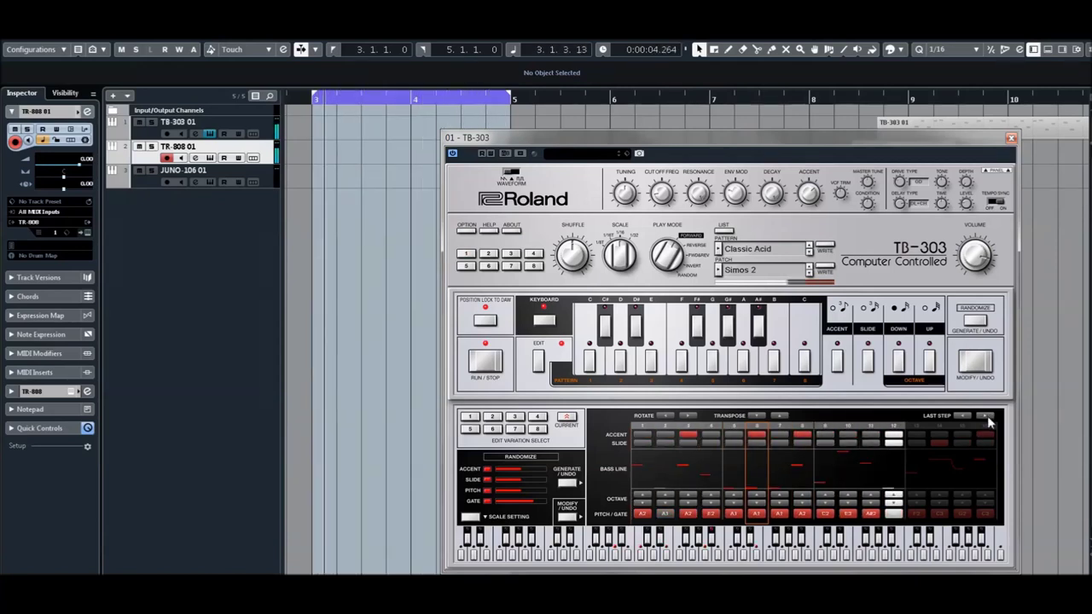
left_click(986, 417)
left_click(986, 417)
left_click(986, 417)
left_click(986, 417)
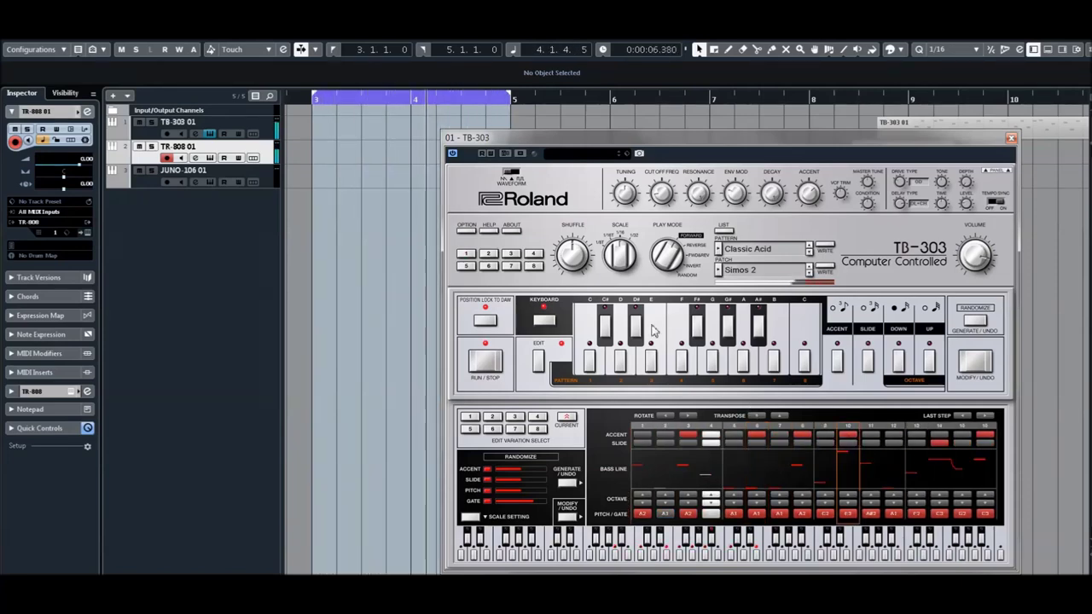
Step: Set the TB-303's cutoff frequency to 159 and switch its waveform to SAW
left_click_drag(665, 194, 669, 177)
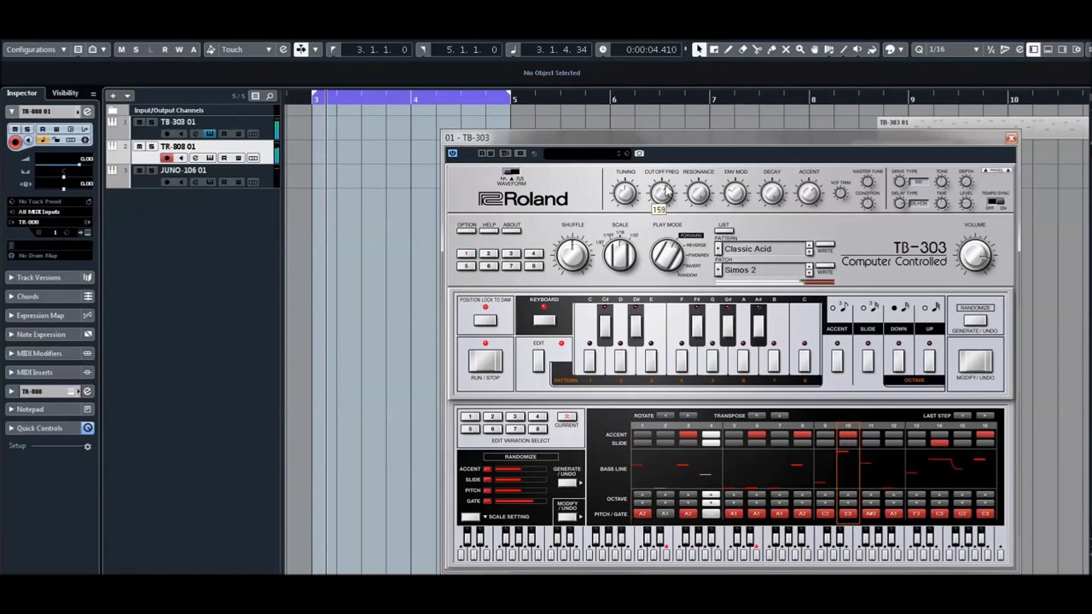
mouse_move(739, 205)
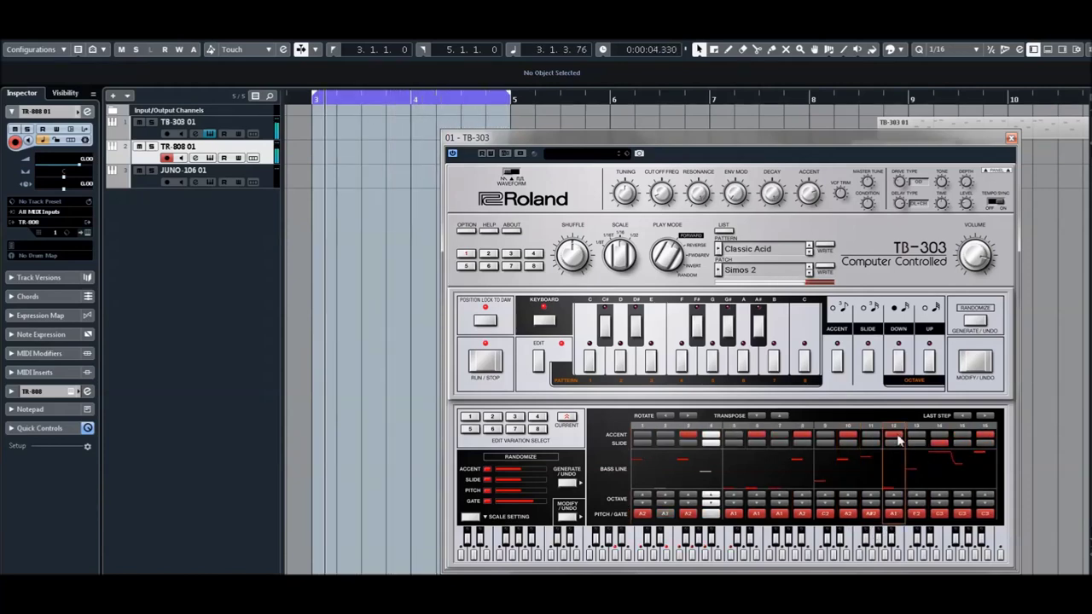
mouse_move(662, 192)
left_click(514, 172)
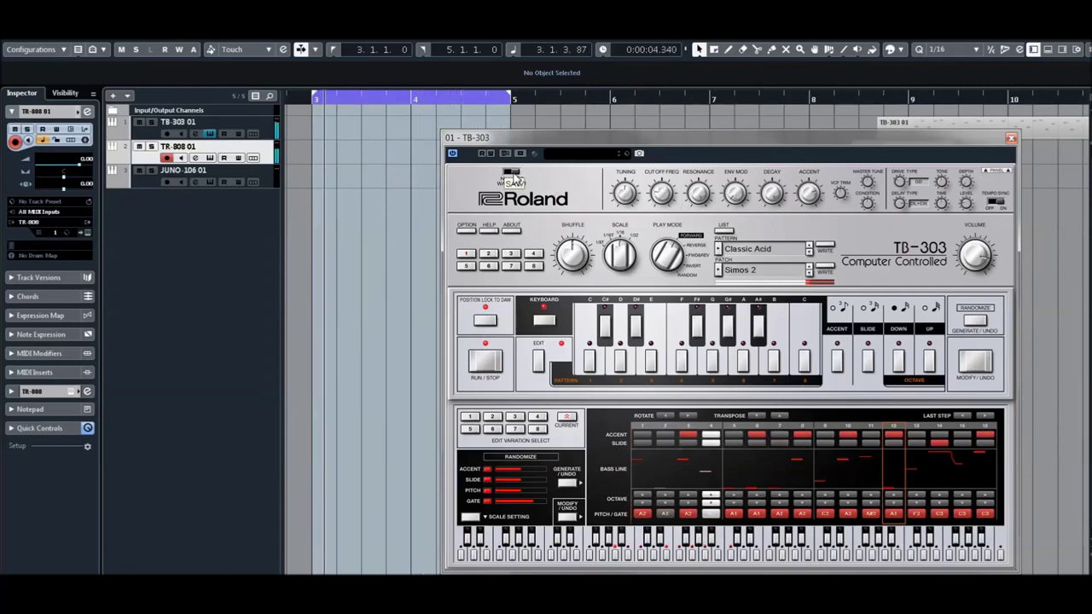
Step: Try a slide on step 13 of the TB-303 pattern, and set the cutoff frequency to 139
mouse_move(662, 193)
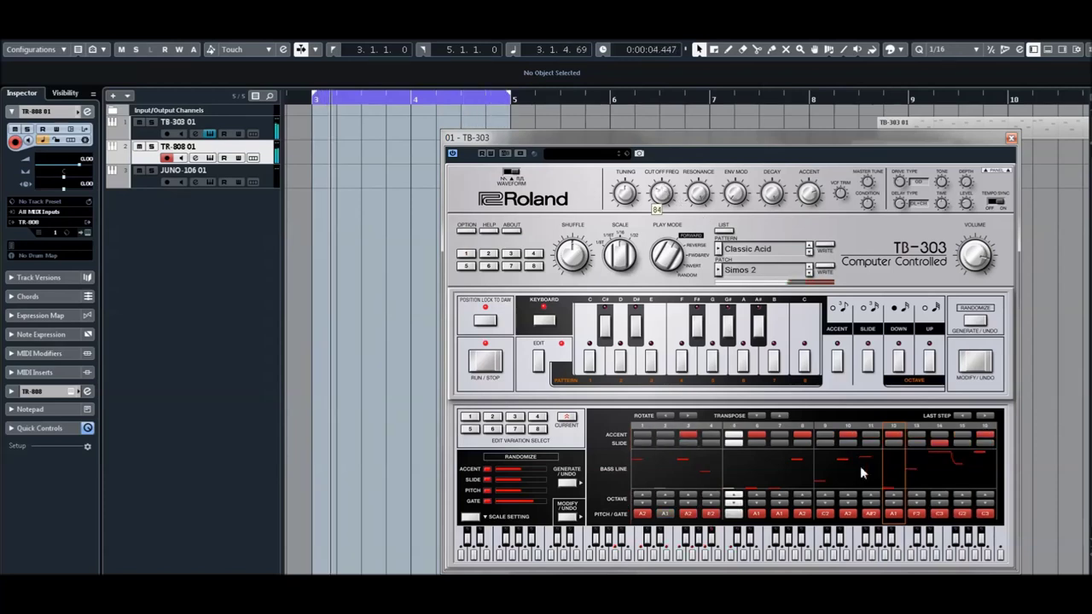
left_click(916, 443)
left_click(938, 443)
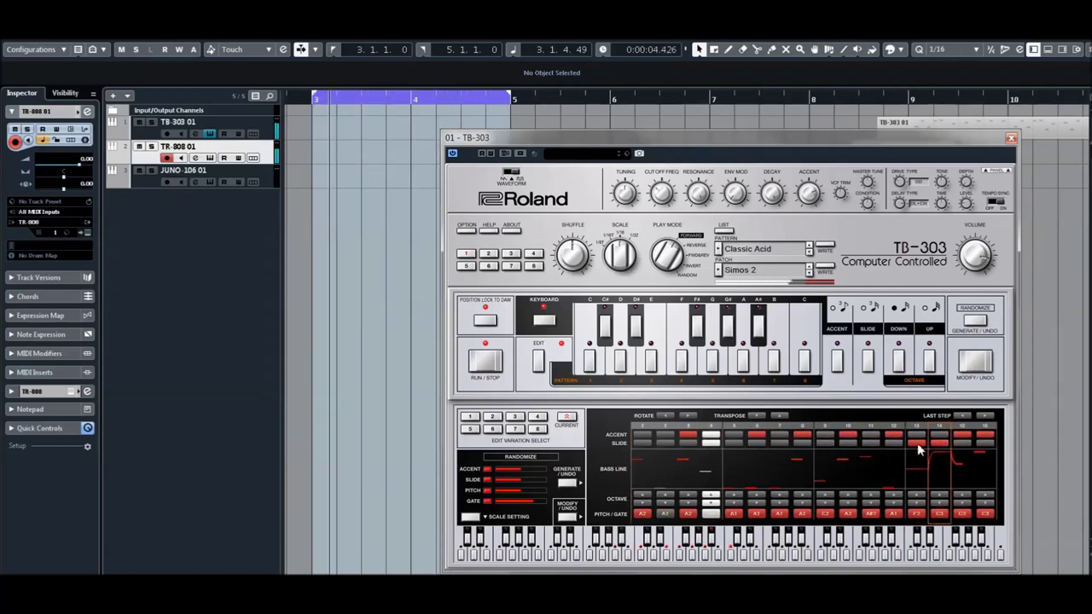
left_click_drag(666, 195, 667, 189)
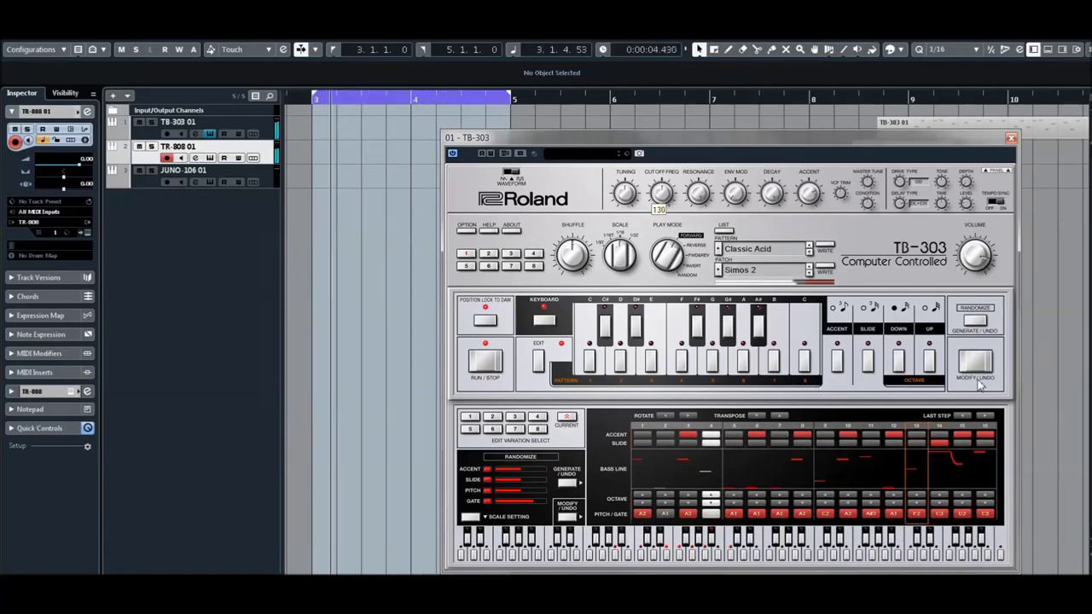
Step: Clear the slide on step 14 of the TB-303 pattern and add one on step 13
left_click(941, 443)
left_click(915, 444)
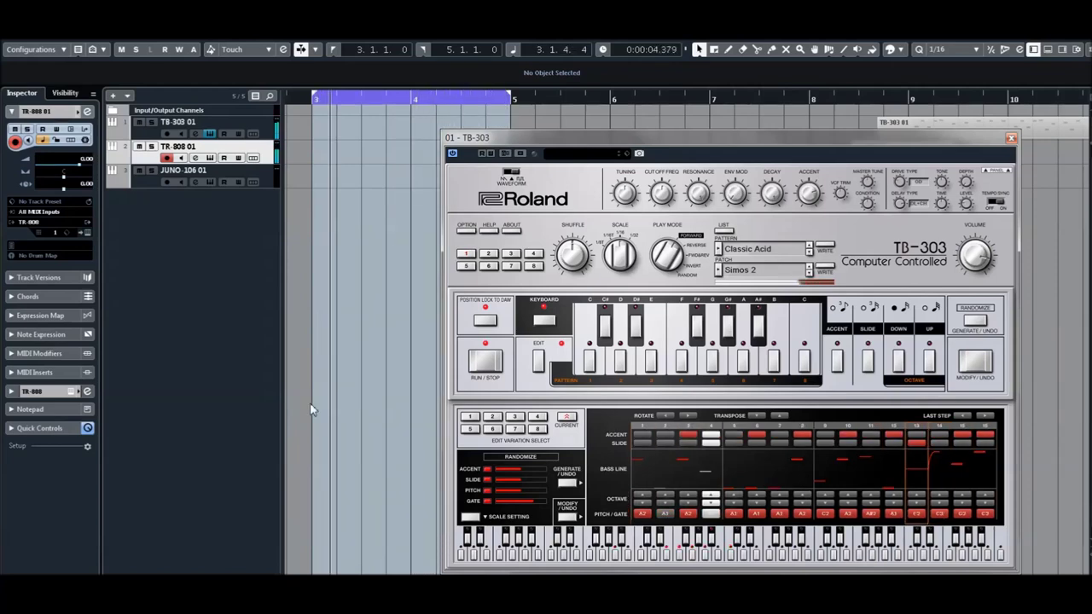
Step: Open the TR-808, fill its closed hi-hat row across the pattern, and close its window
left_click(86, 231)
mouse_move(353, 437)
left_mouse_down()
mouse_move(692, 437)
mouse_move(372, 434)
mouse_move(511, 447)
mouse_move(687, 434)
left_mouse_up()
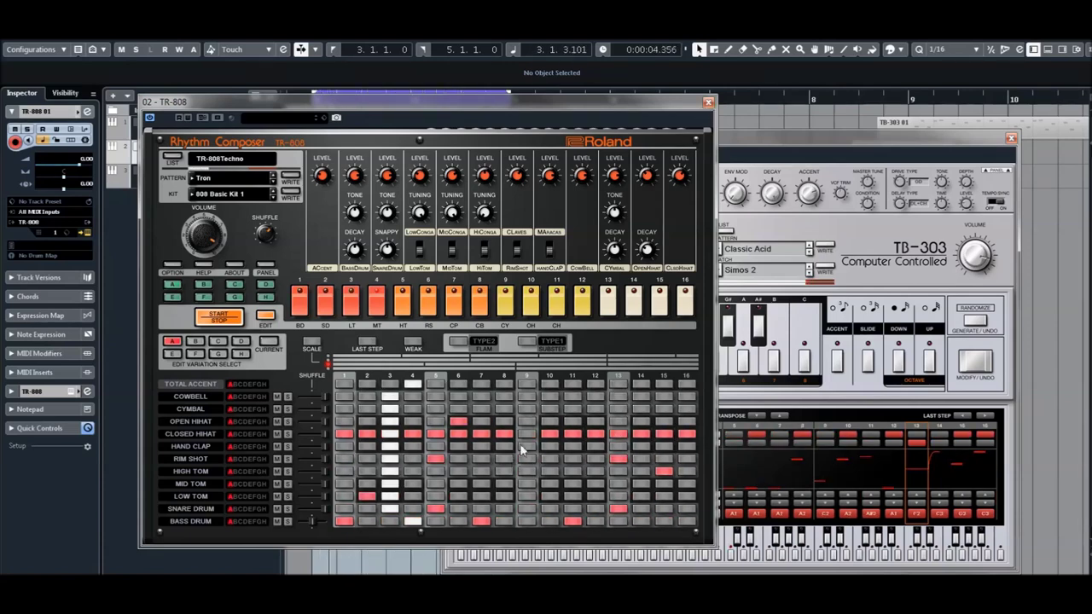
left_click(707, 103)
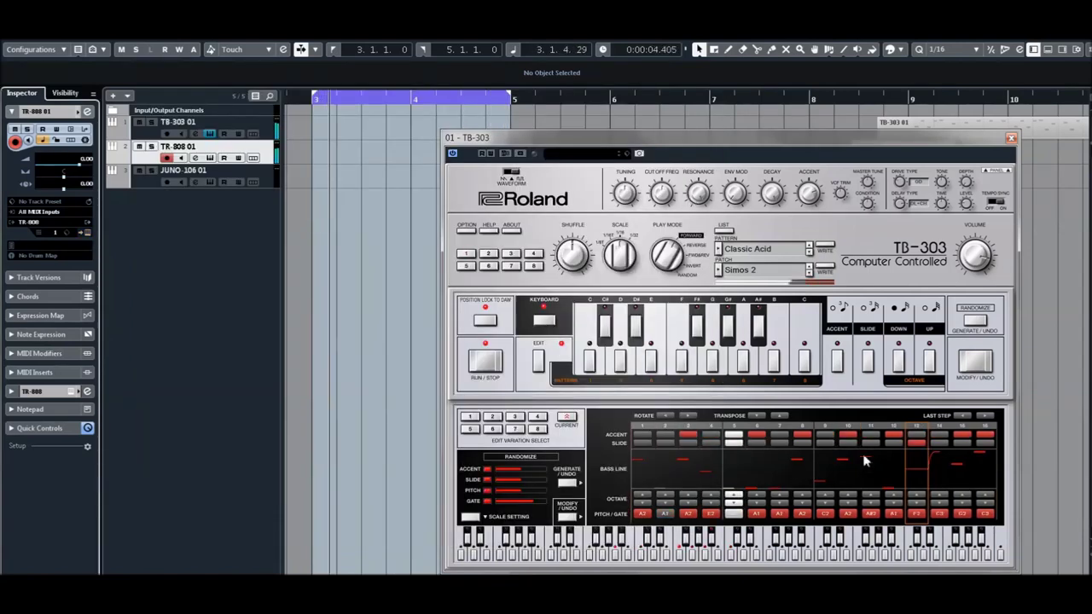
Step: Clear the slide and turn off the gate on step 13 of the TB-303 pattern, keeping step 12 accented
left_click(512, 179)
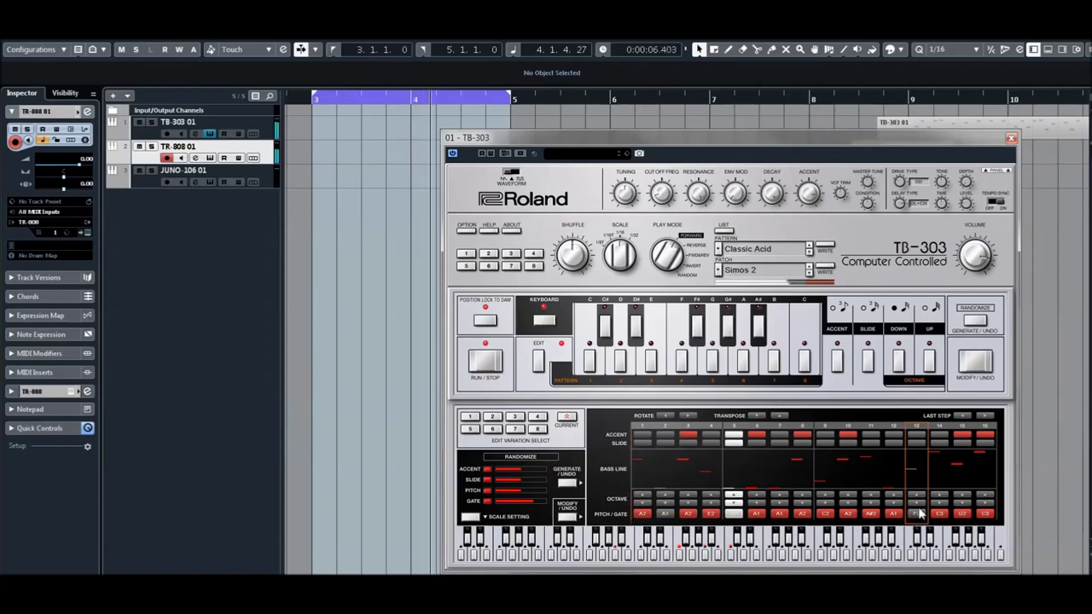
left_click(895, 436)
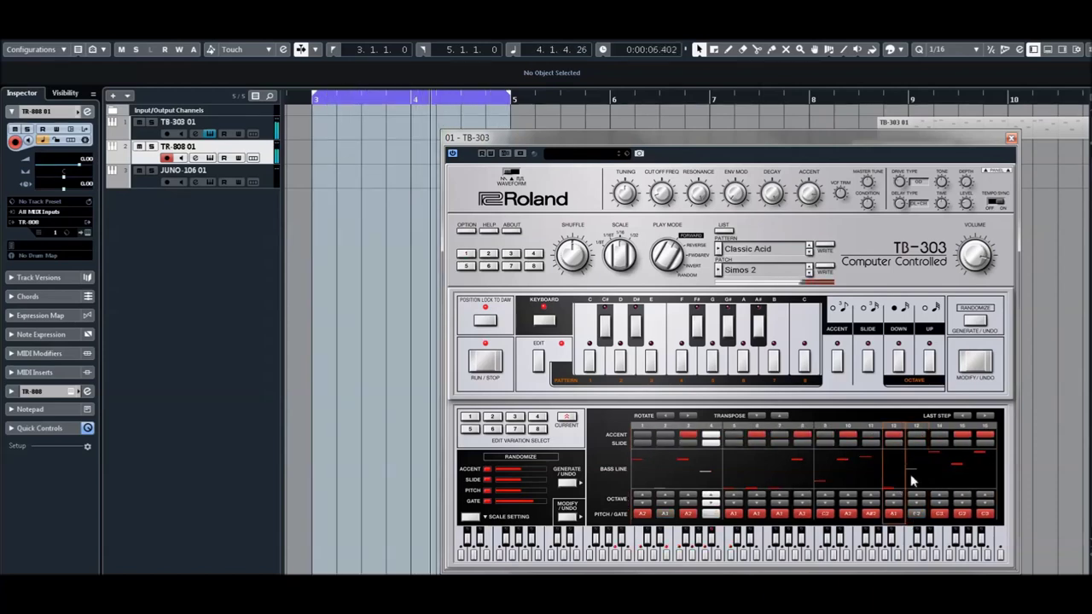
Step: Set steps 15 and 16 of the TB-303 pattern to A2, accent steps 14 and 16, and clear the accent on step 15
left_click(966, 437)
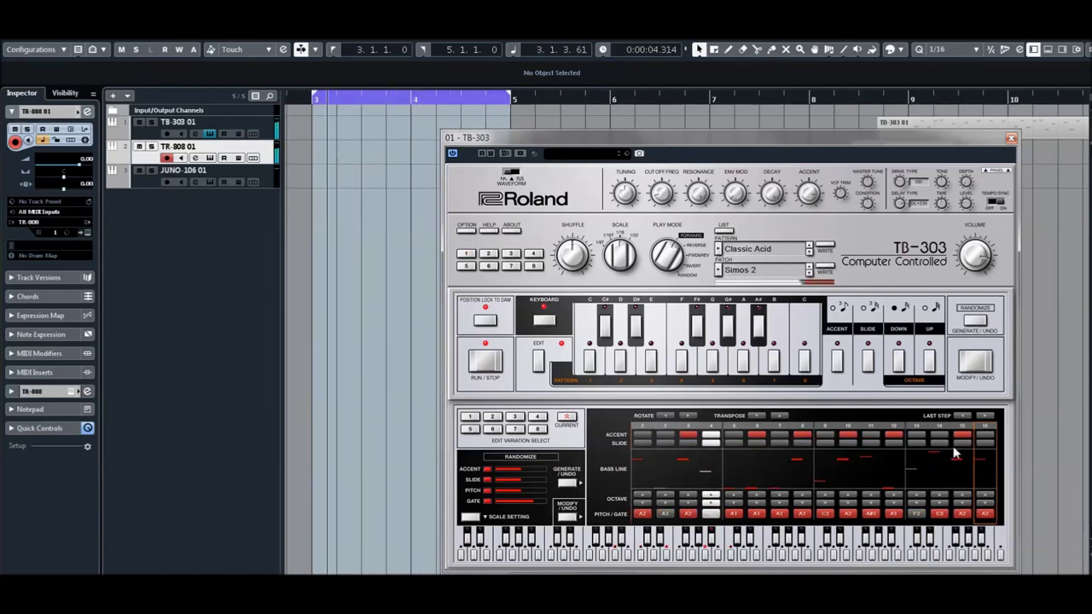
left_click(966, 436)
left_click(981, 436)
left_click(937, 434)
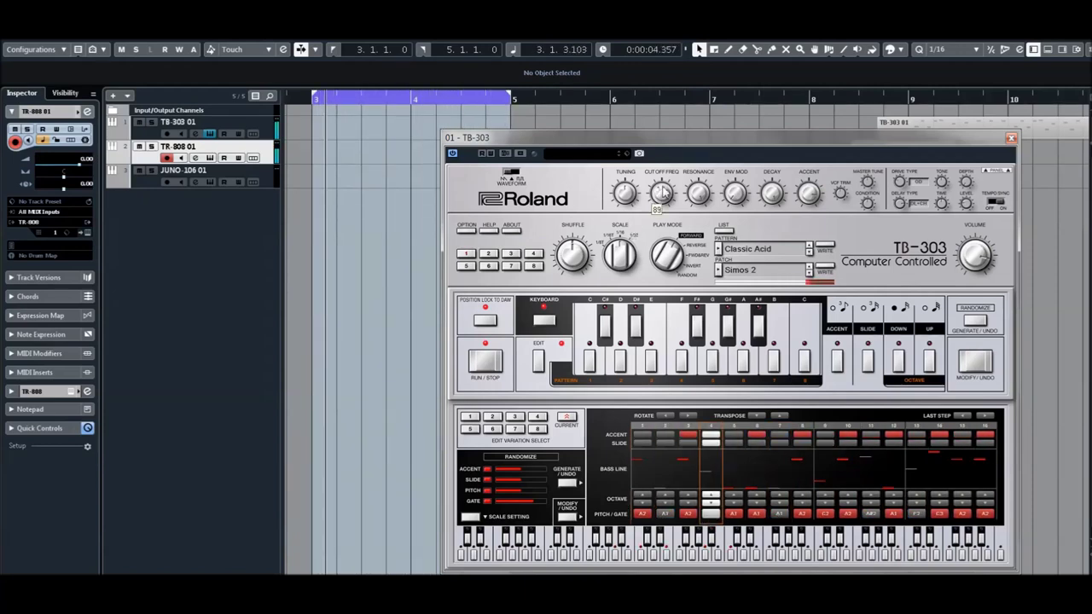
Step: Adjust the TB-303's delay level, turn on the slide and gate for step 11, and clear the accent on step 10
left_click_drag(967, 202, 968, 214)
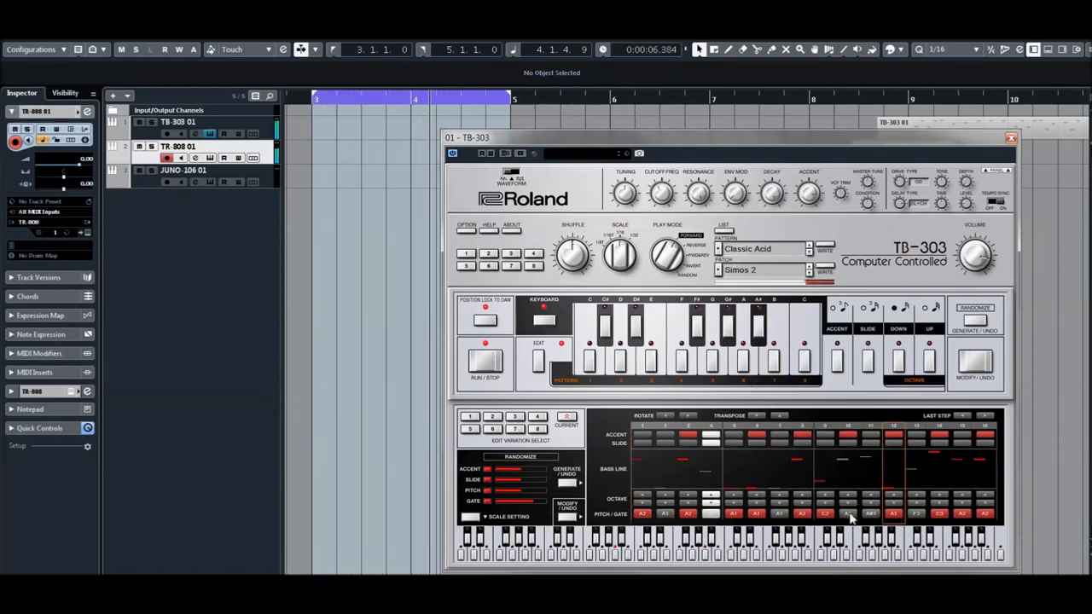
left_click(870, 442)
left_click(870, 514)
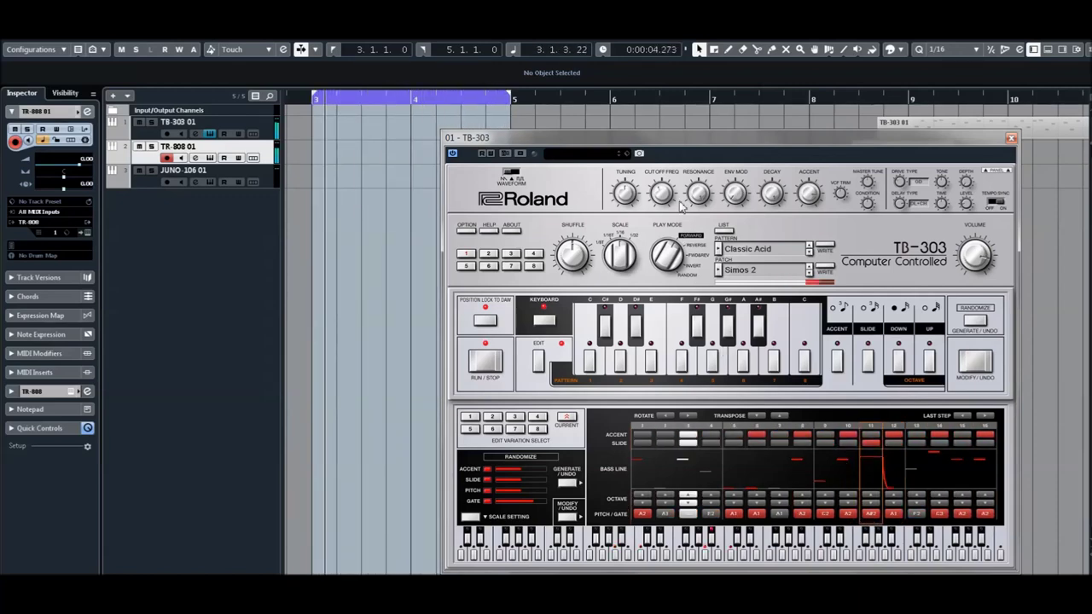
left_click(849, 436)
Step: Try a slide with an accent on step 14 of the TB-303 pattern, with its pitch set to F2
left_click(939, 436)
left_click(942, 442)
left_click(941, 513)
left_click(680, 559)
left_click(939, 435)
left_click(939, 514)
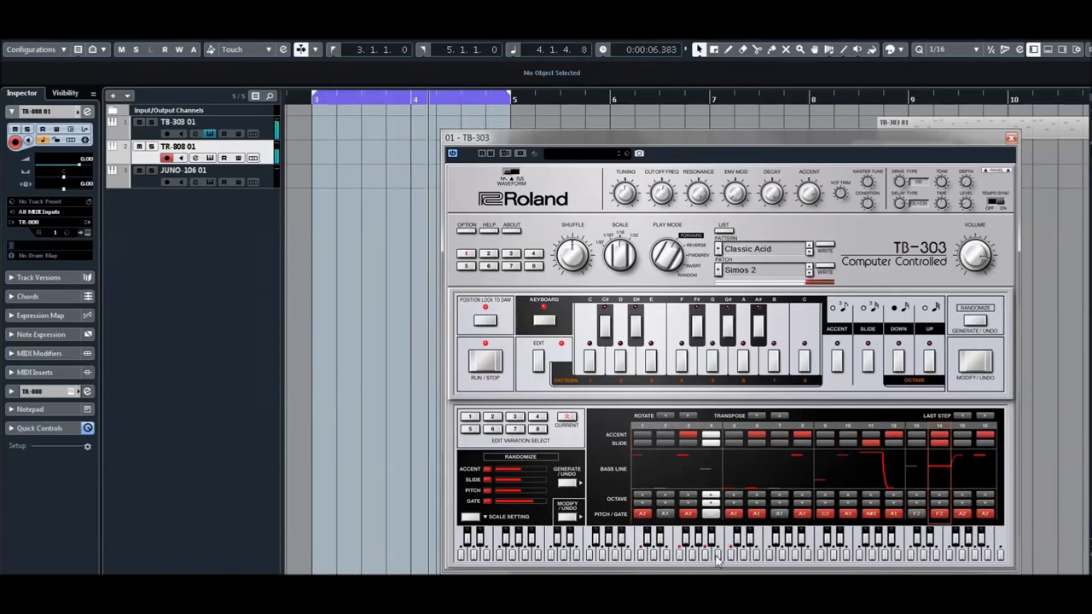
Step: Set step 14 of the TB-303 pattern to C2, clear its slide and accent, and turn off the gate on step 15
left_click(939, 435)
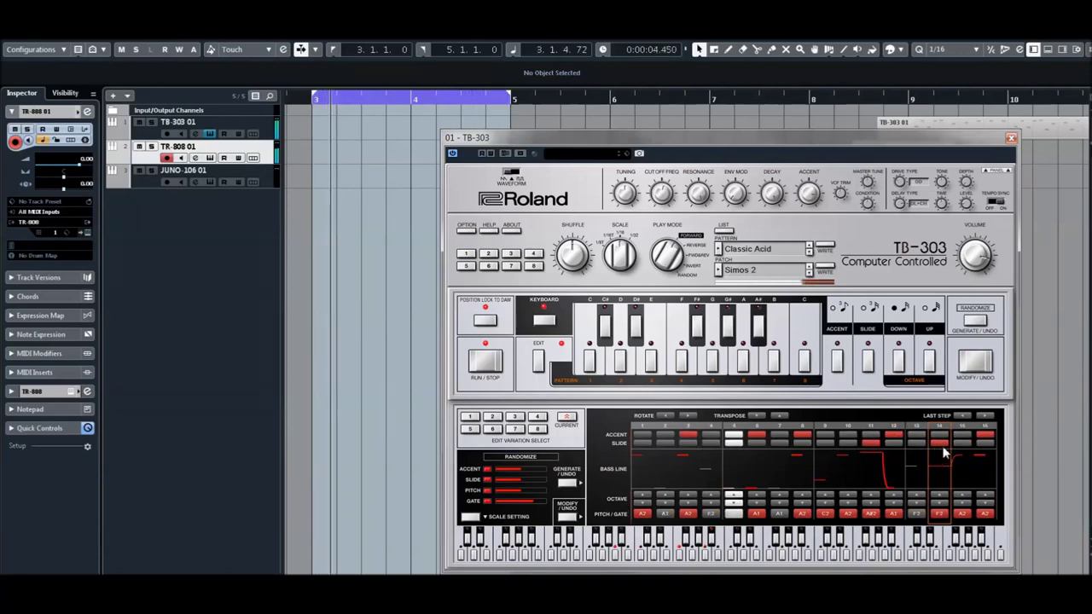
left_click(704, 558)
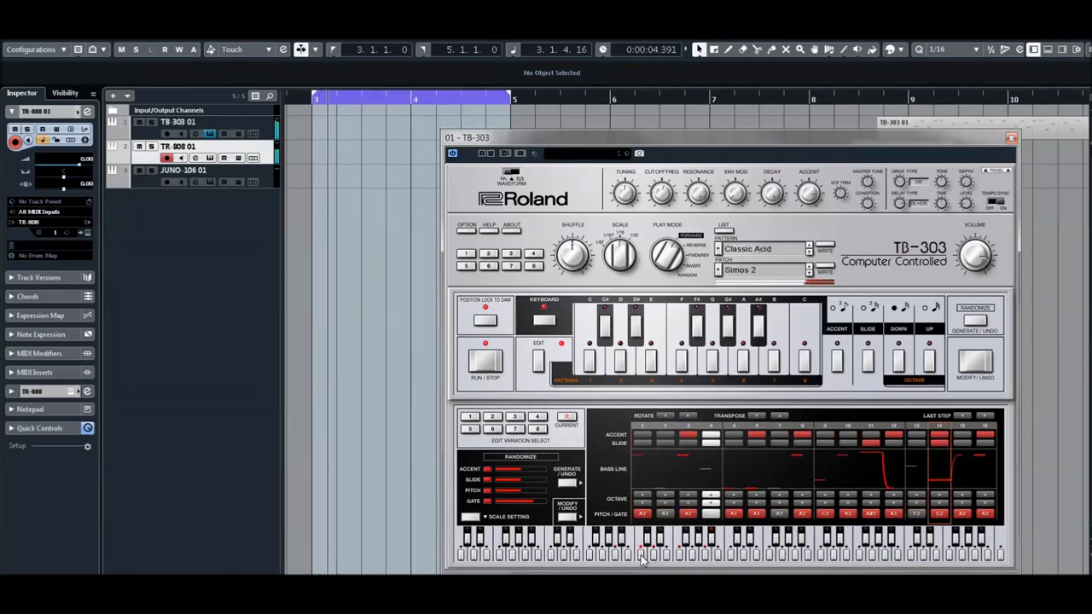
left_click(939, 442)
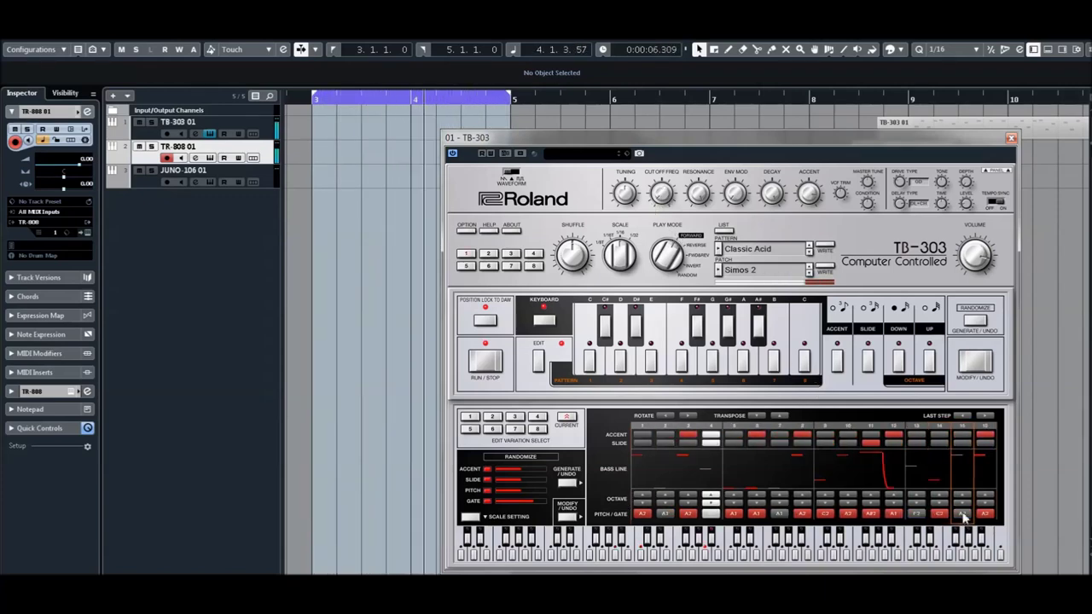
Step: Adjust the TB-303's cutoff frequency and accent amount
left_click_drag(670, 195, 691, 195)
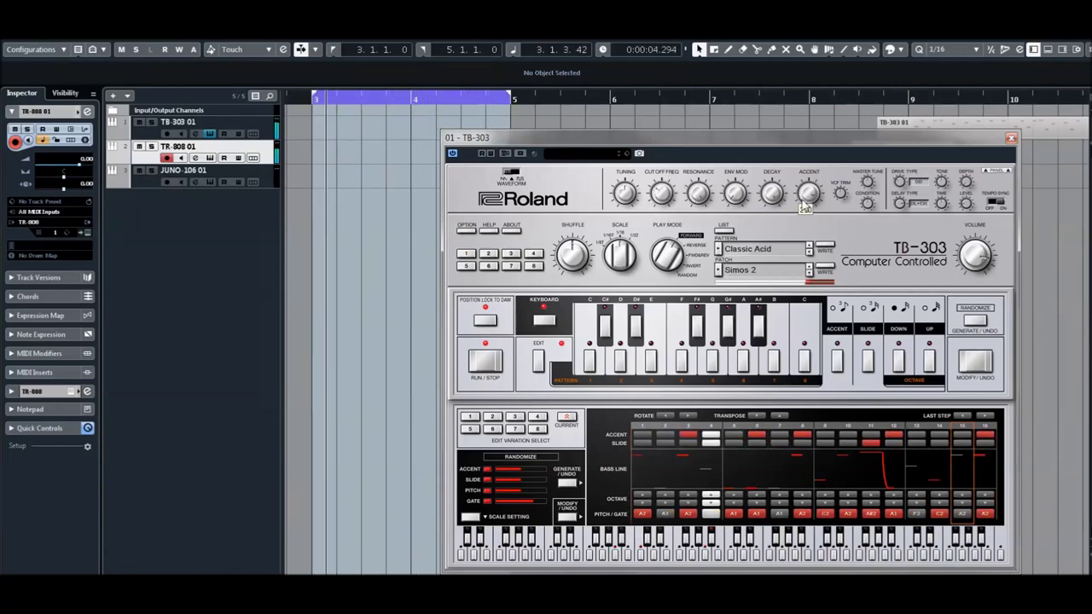
left_click_drag(662, 193, 670, 182)
Step: Shorten the TB-303 pattern by setting its last step to 8
left_click(962, 415)
left_click(962, 416)
left_click(962, 416)
left_click(962, 416)
left_click(962, 416)
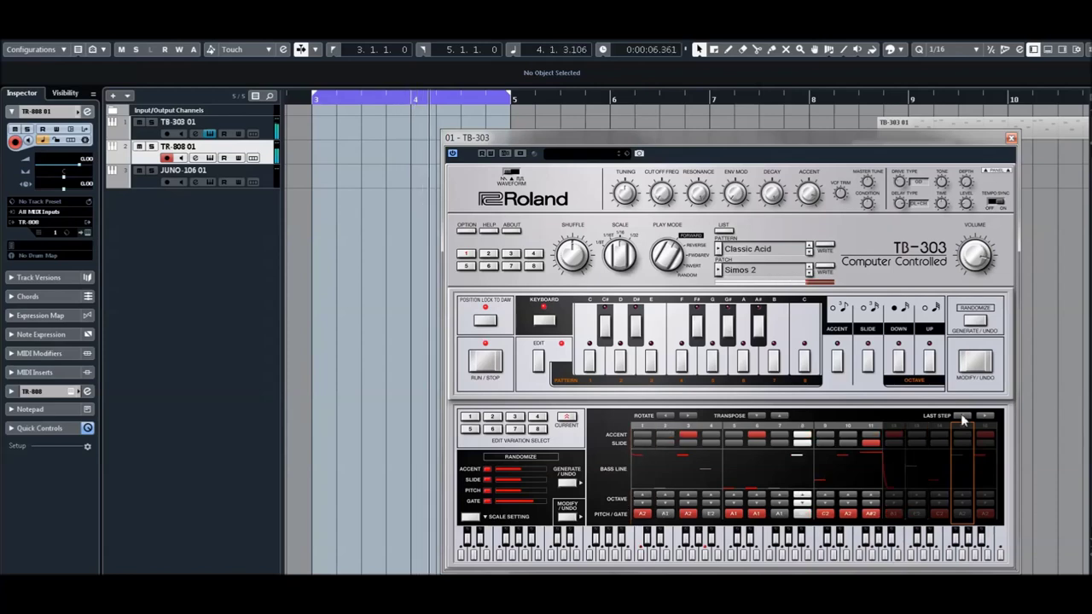
left_click(962, 416)
left_click(962, 416)
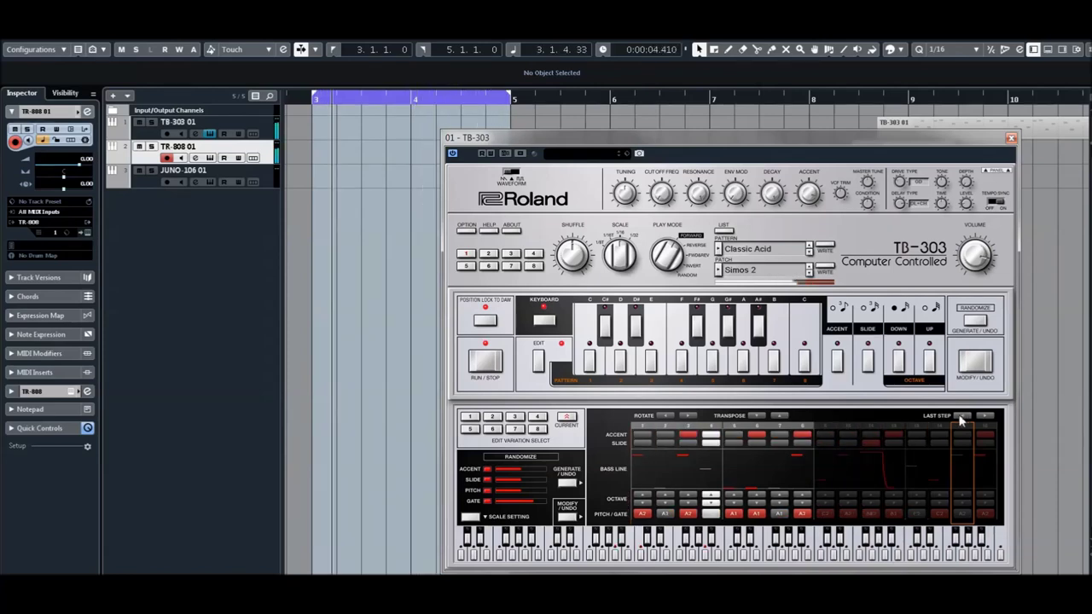
Step: Accent steps 1 and 5 of the TB-303 pattern and adjust the cutoff frequency
left_click(730, 437)
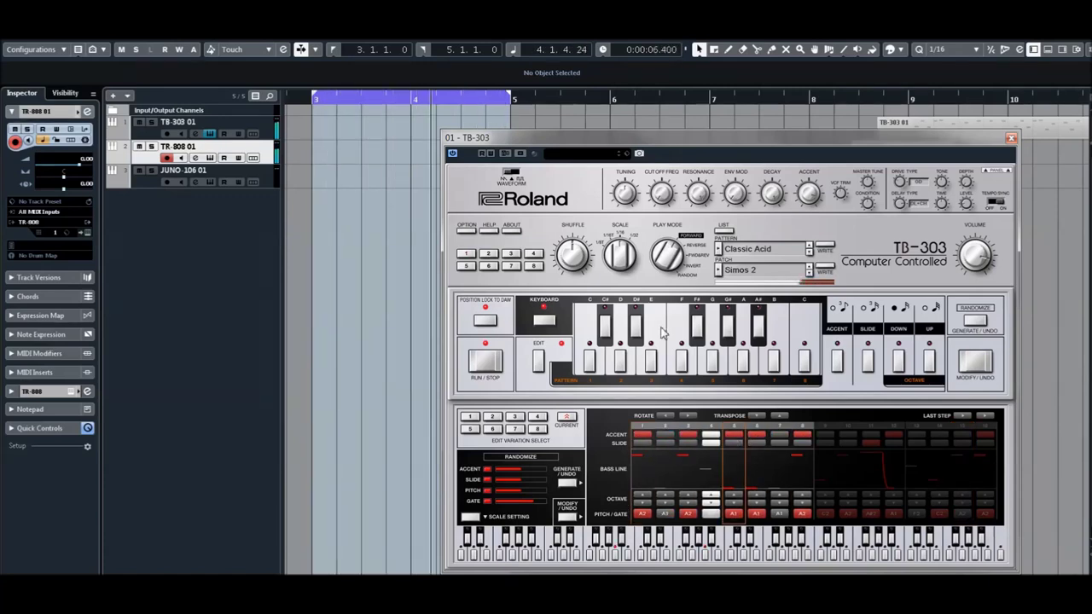
mouse_move(663, 170)
left_mouse_down()
mouse_move(662, 145)
mouse_move(668, 171)
left_mouse_up()
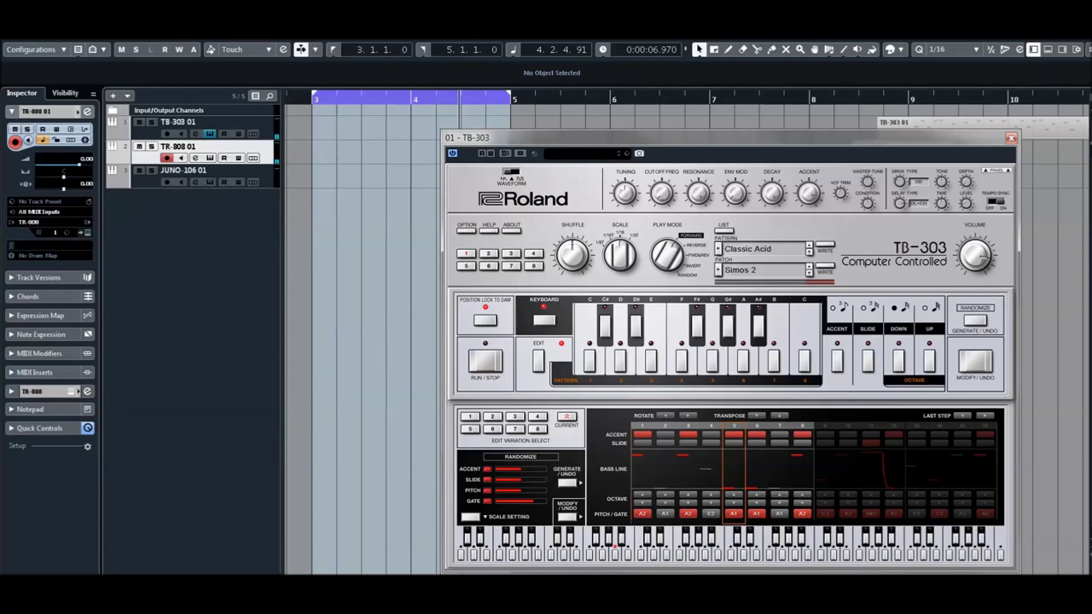
Step: Close the TB-303 window and switch to the closing message in Notepad
key("alt+F4")
key("alt+Tab")
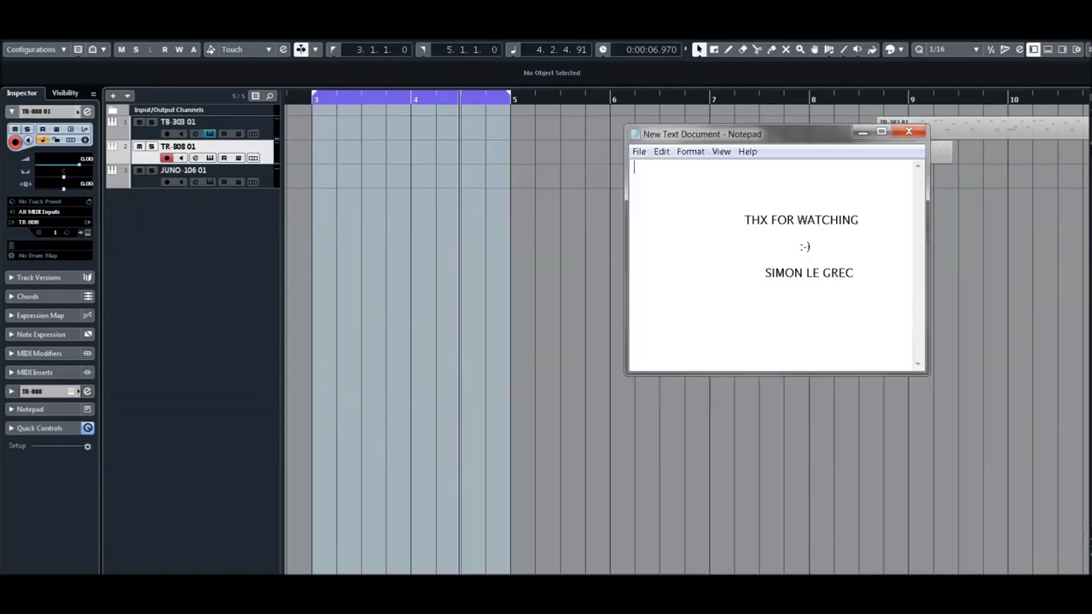